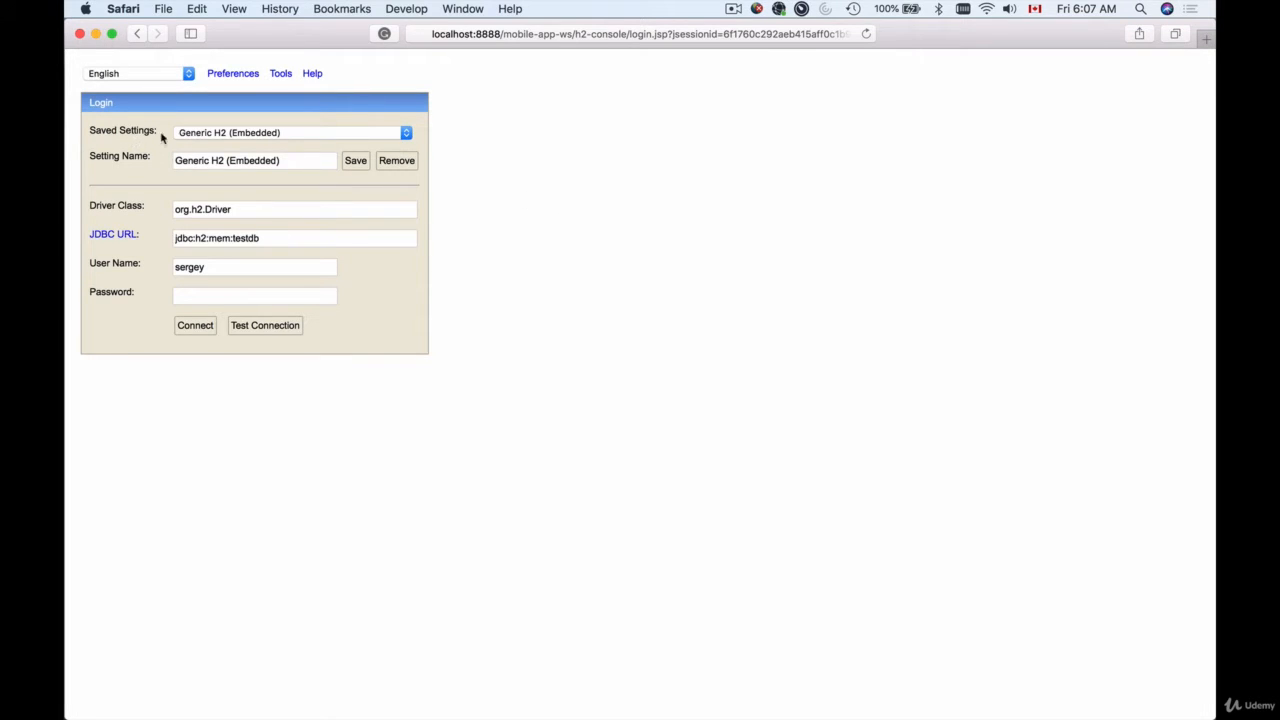
Open the Saved Settings dropdown on the H2 Console login form
{"action": "left_click", "coordinate": [404, 134]}
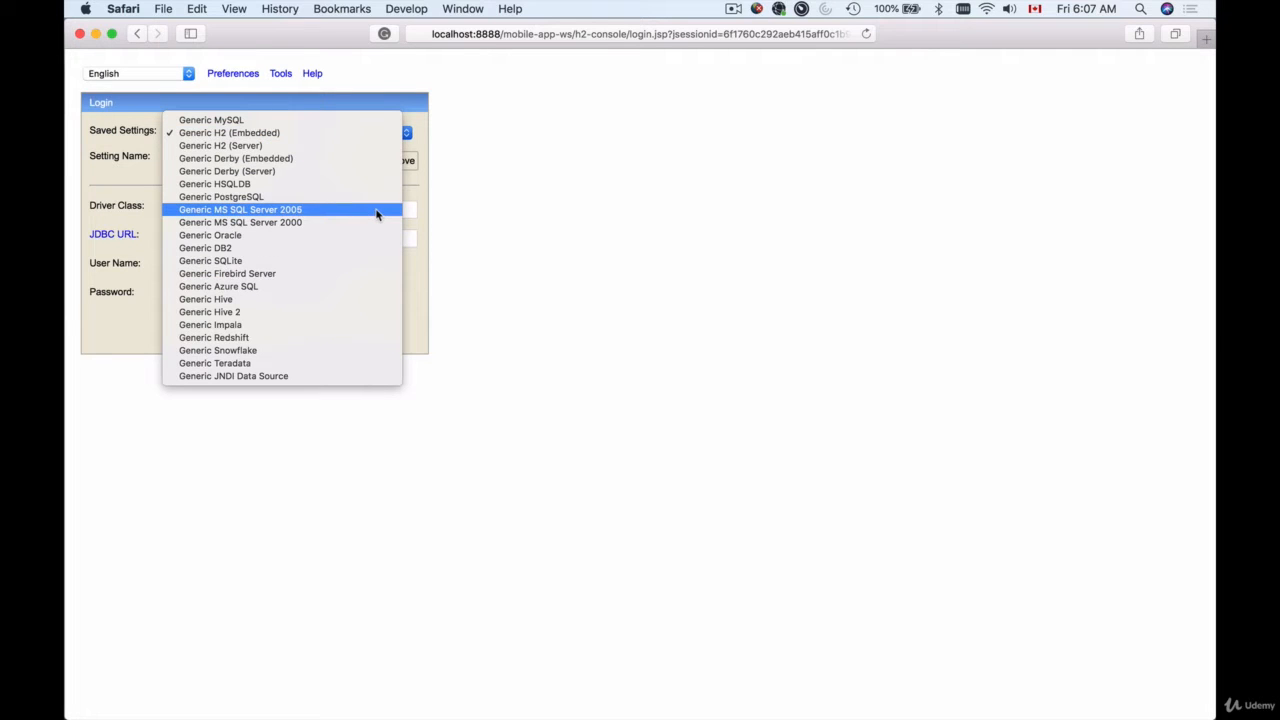
Load the Generic MySQL saved settings and review its driver class and JDBC URL
{"action": "left_click", "coordinate": [330, 121]}
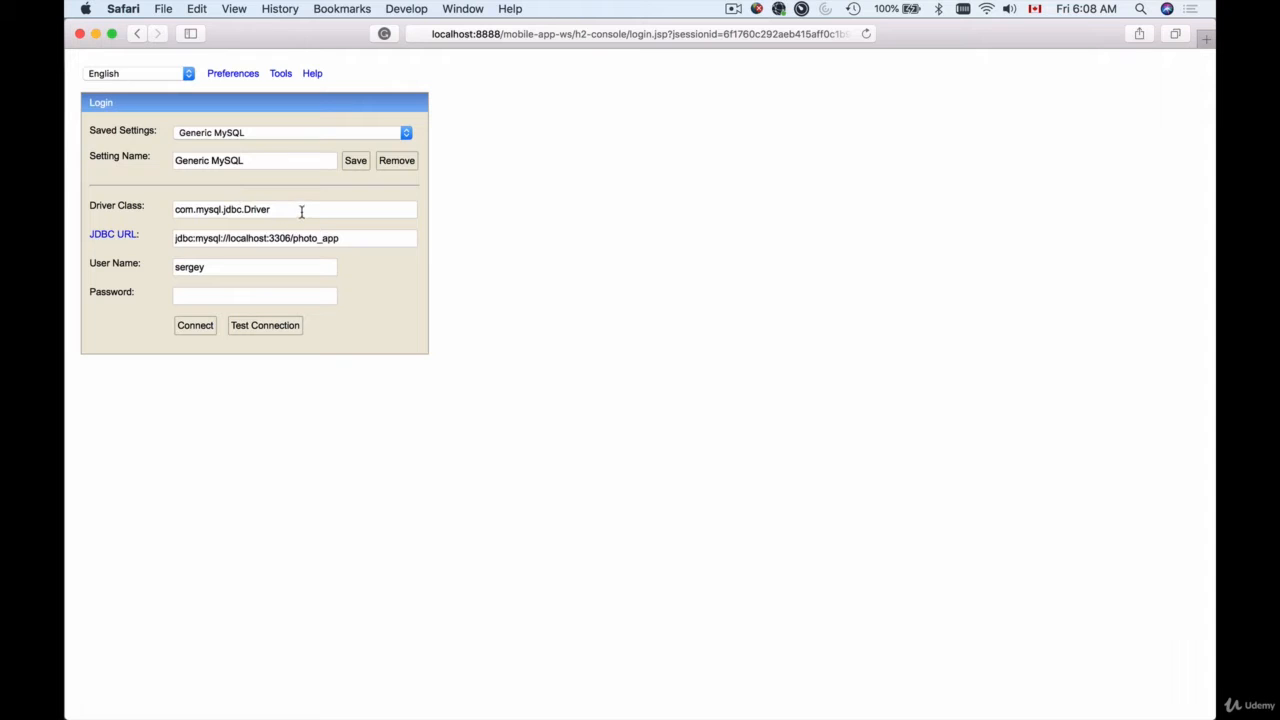
{"action": "left_click_drag", "start_coordinate": [300, 211], "coordinate": [160, 208]}
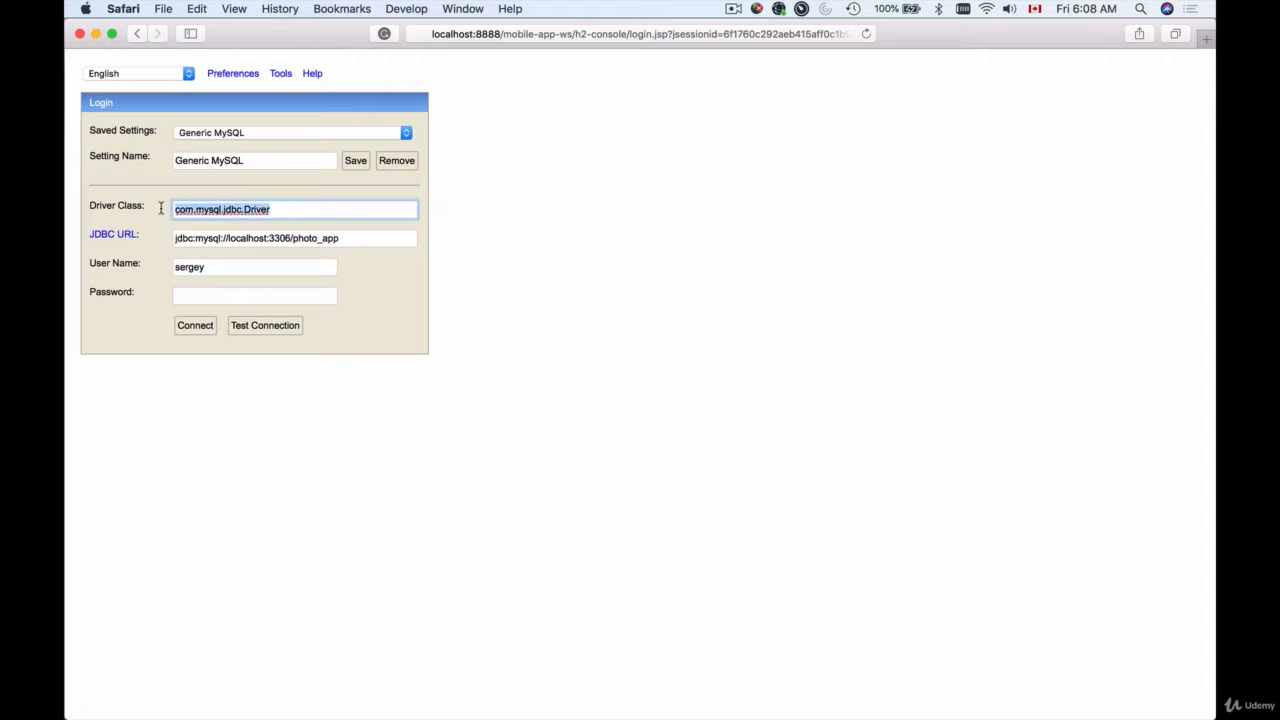
{"action": "left_click", "coordinate": [282, 210]}
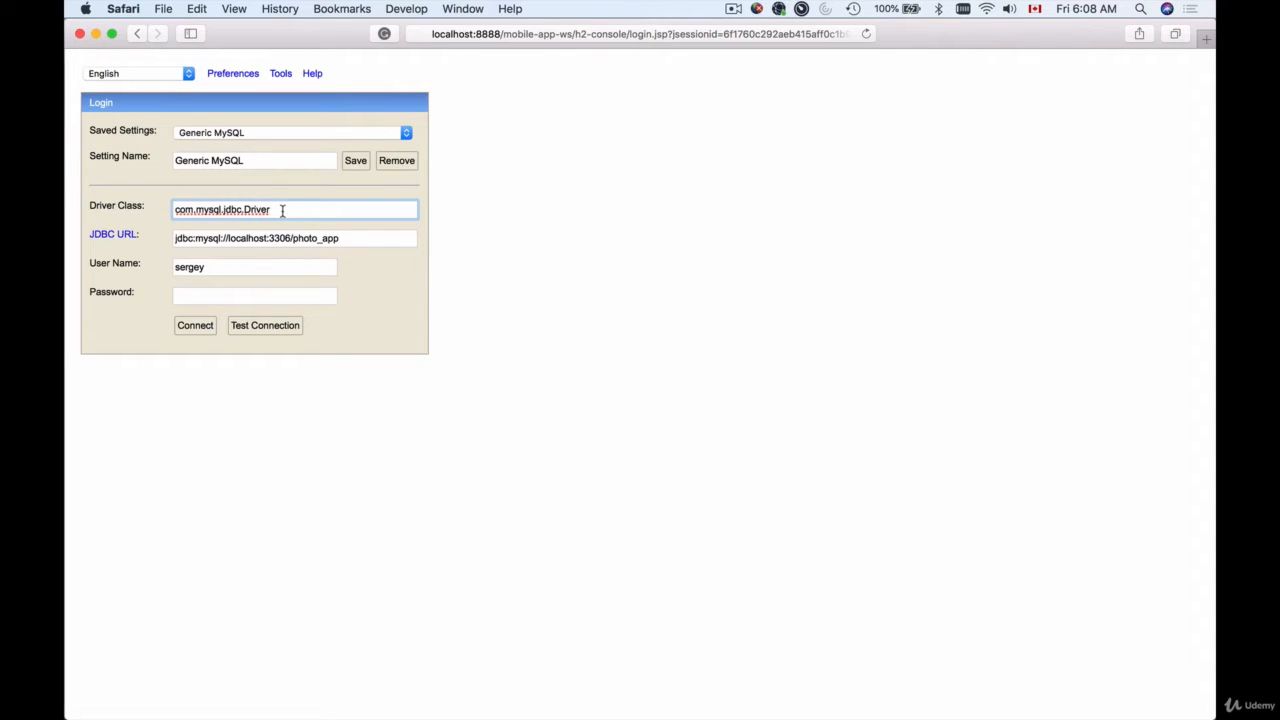
{"action": "left_click_drag", "start_coordinate": [380, 243], "coordinate": [172, 238]}
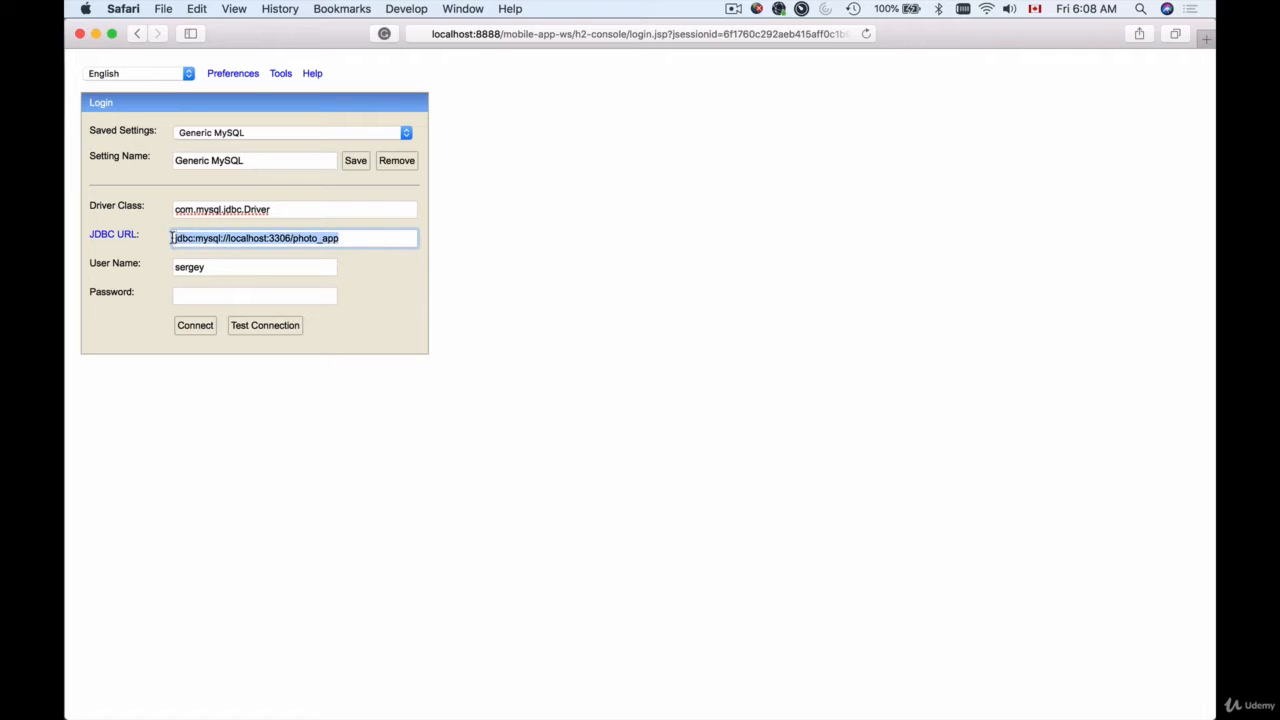
{"action": "left_click", "coordinate": [242, 240]}
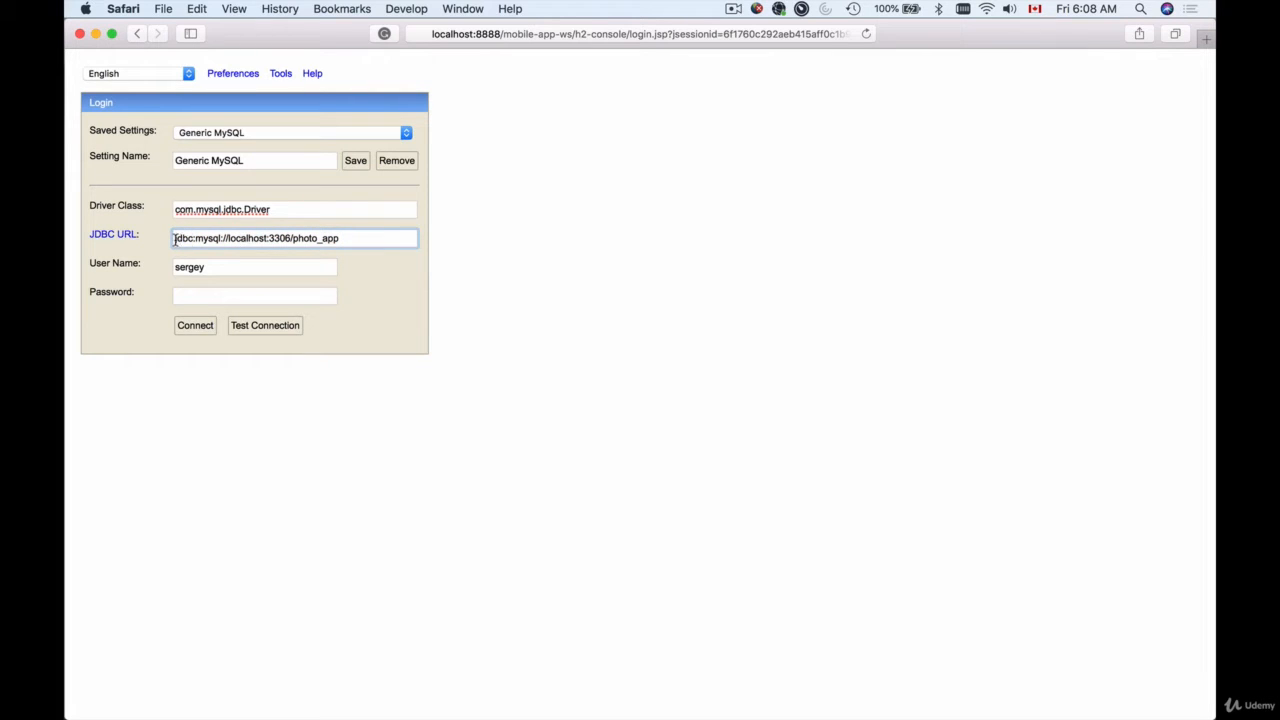
Point out photo_app as the database in the JDBC URL, then switch to Spring Tool Suite
{"action": "left_click_drag", "start_coordinate": [174, 240], "coordinate": [288, 240]}
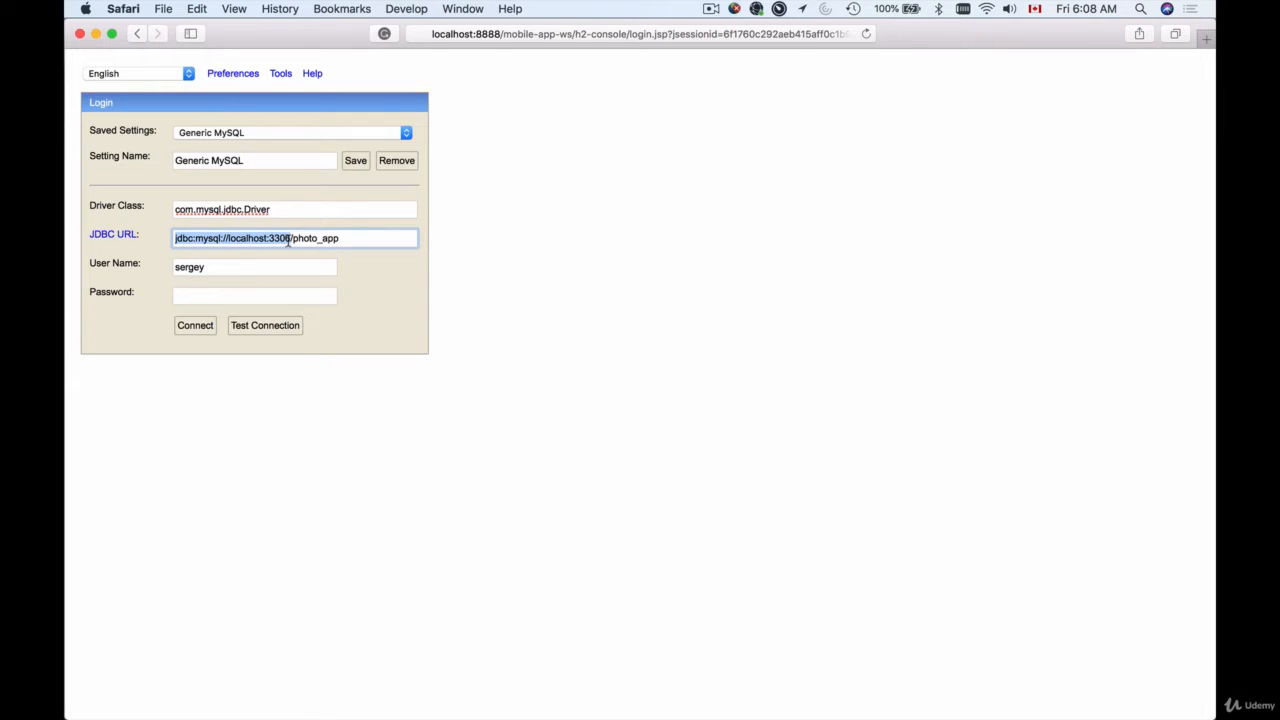
{"action": "left_click", "coordinate": [291, 240]}
{"action": "left_click_drag", "start_coordinate": [292, 240], "coordinate": [342, 240]}
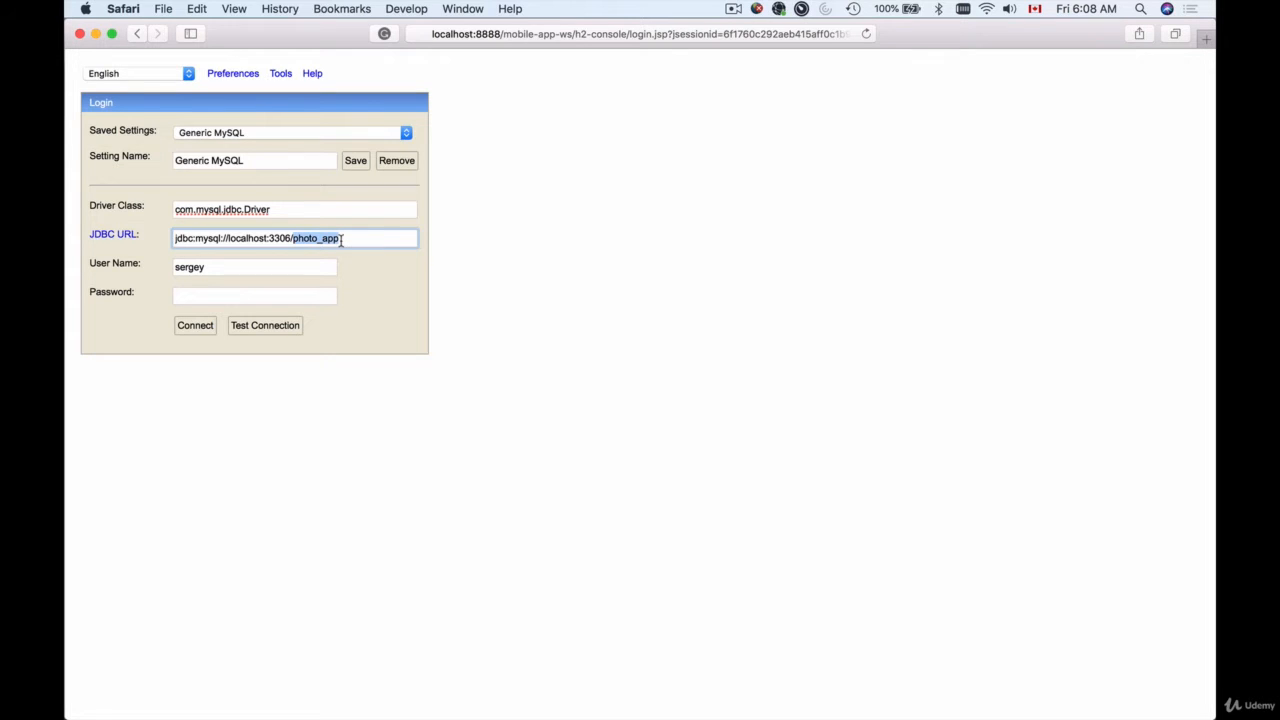
{"action": "key", "text": "super+shift+2"}
{"action": "key", "text": "super+Tab"}
{"action": "key", "text": "super+Tab"}
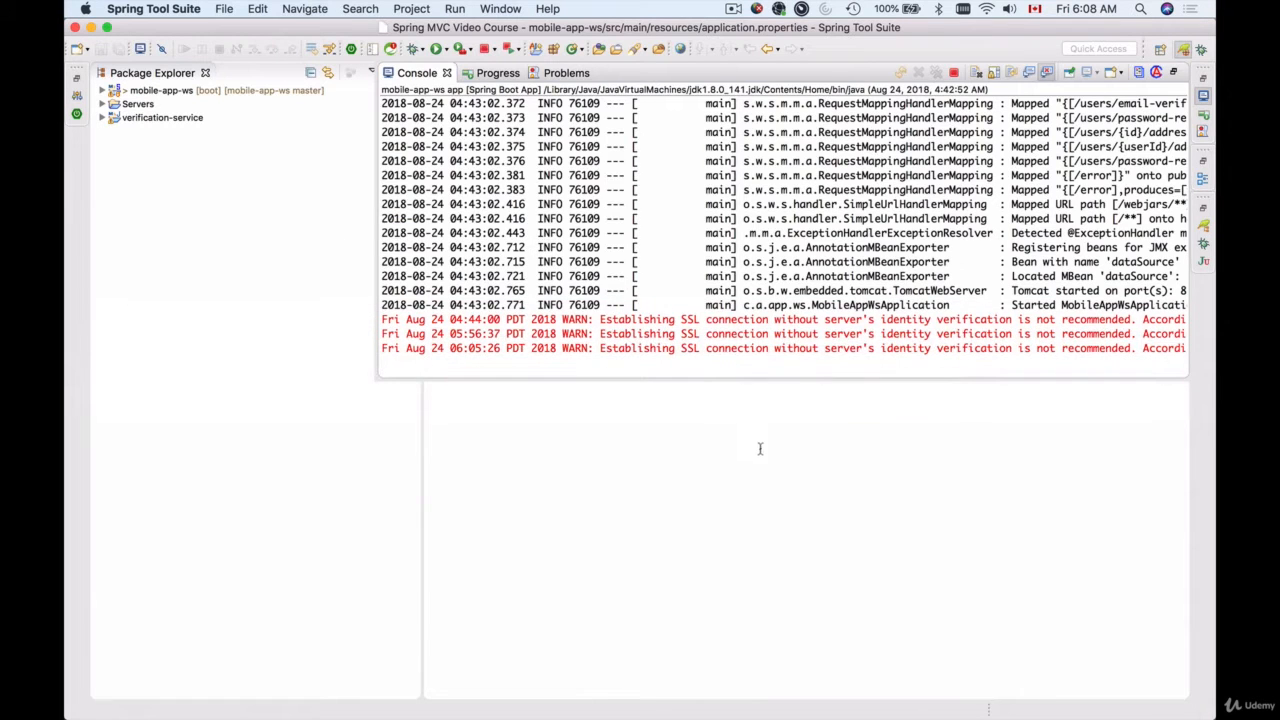
Close the Console view and examine spring.datasource.url in application.properties
{"action": "left_click", "coordinate": [760, 449]}
{"action": "left_click_drag", "start_coordinate": [877, 125], "coordinate": [820, 125]}
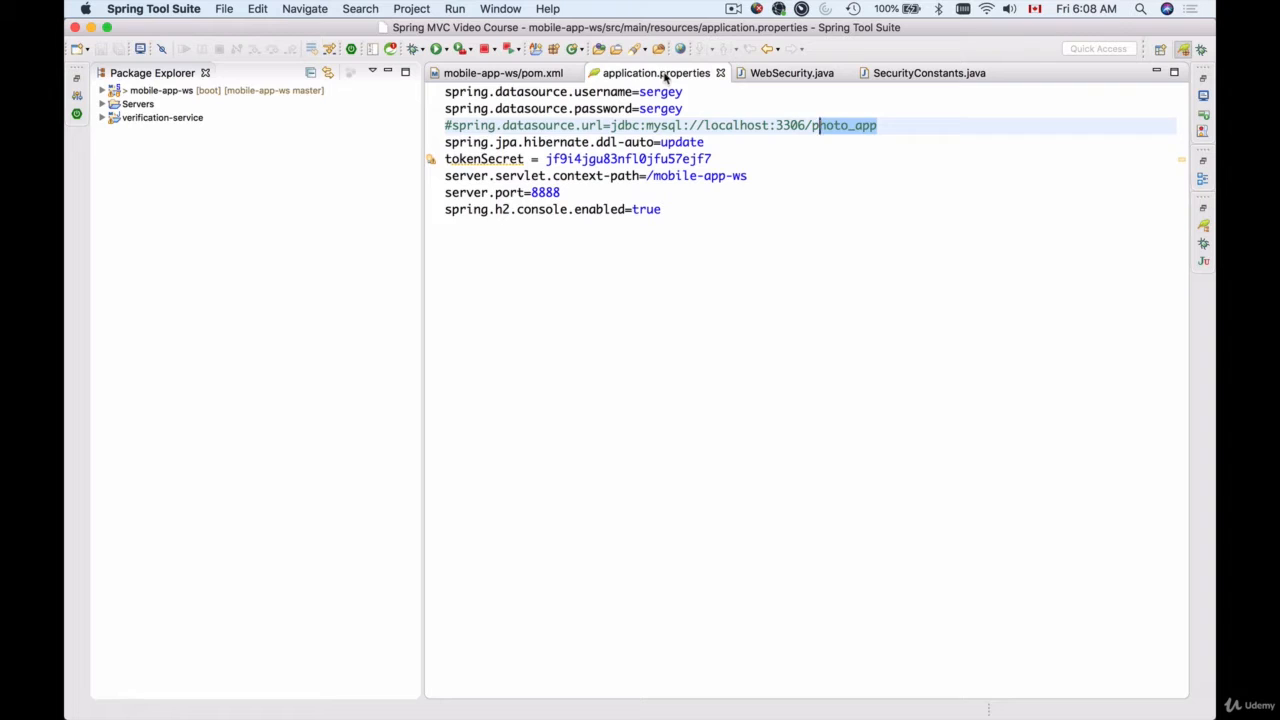
{"action": "left_click", "coordinate": [689, 97]}
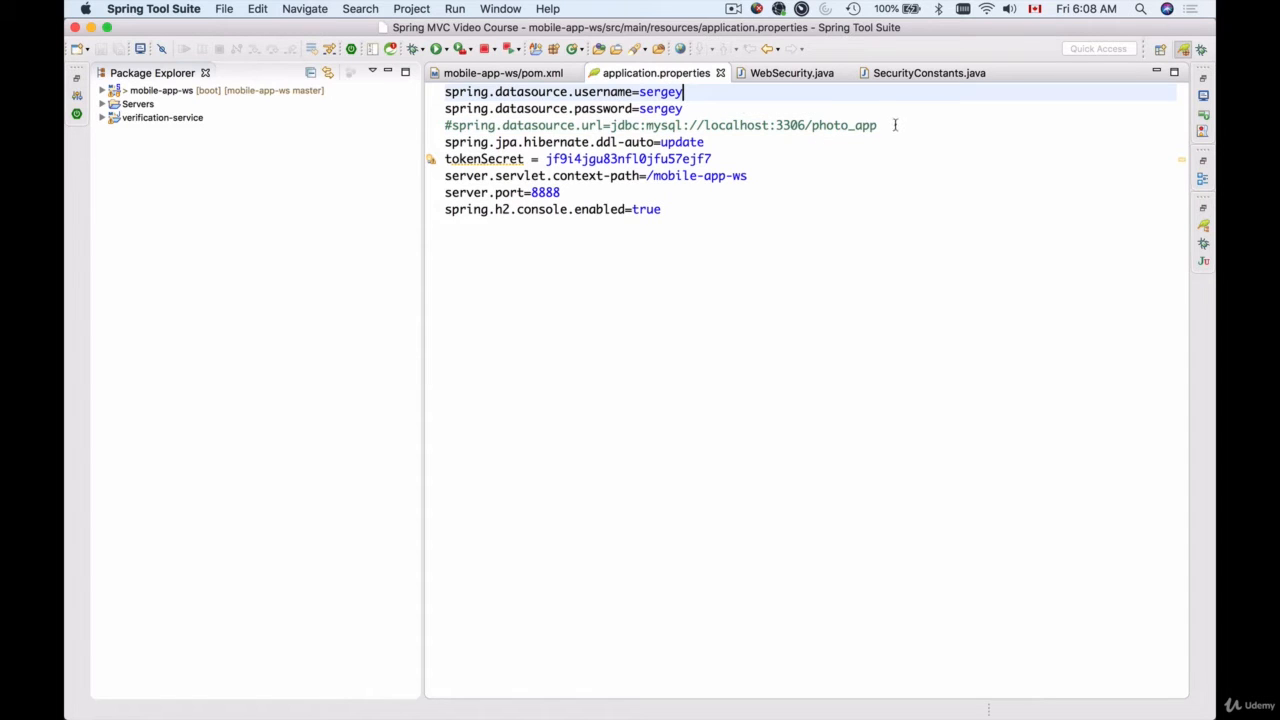
{"action": "left_click_drag", "start_coordinate": [894, 123], "coordinate": [410, 80]}
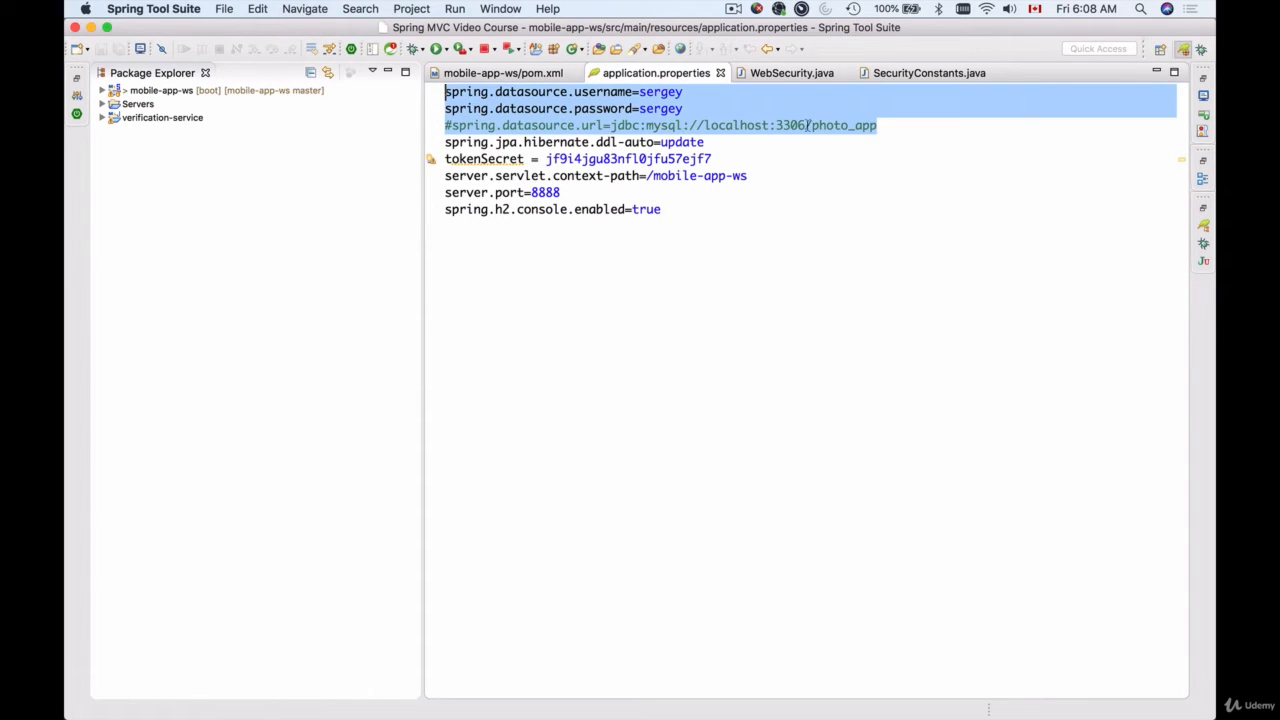
{"action": "left_click", "coordinate": [826, 125]}
{"action": "left_click", "coordinate": [451, 125]}
{"action": "left_click", "coordinate": [445, 125]}
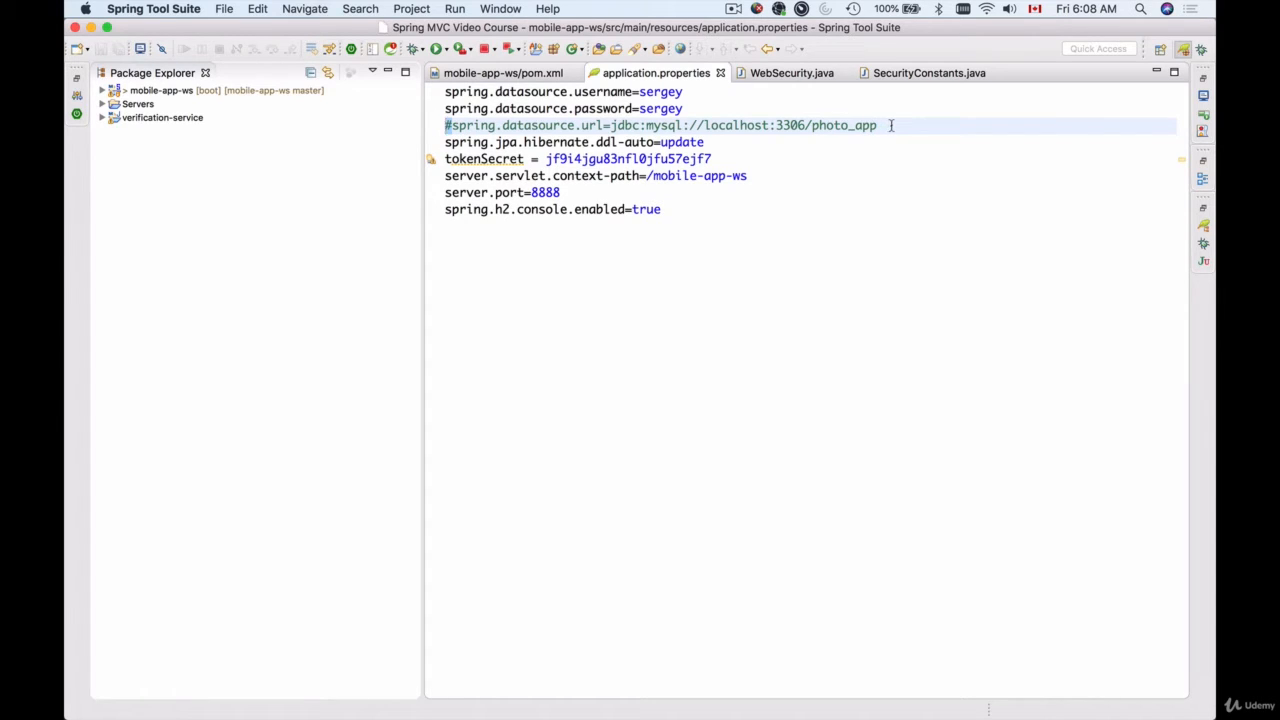
{"action": "left_click_drag", "start_coordinate": [885, 125], "coordinate": [610, 125]}
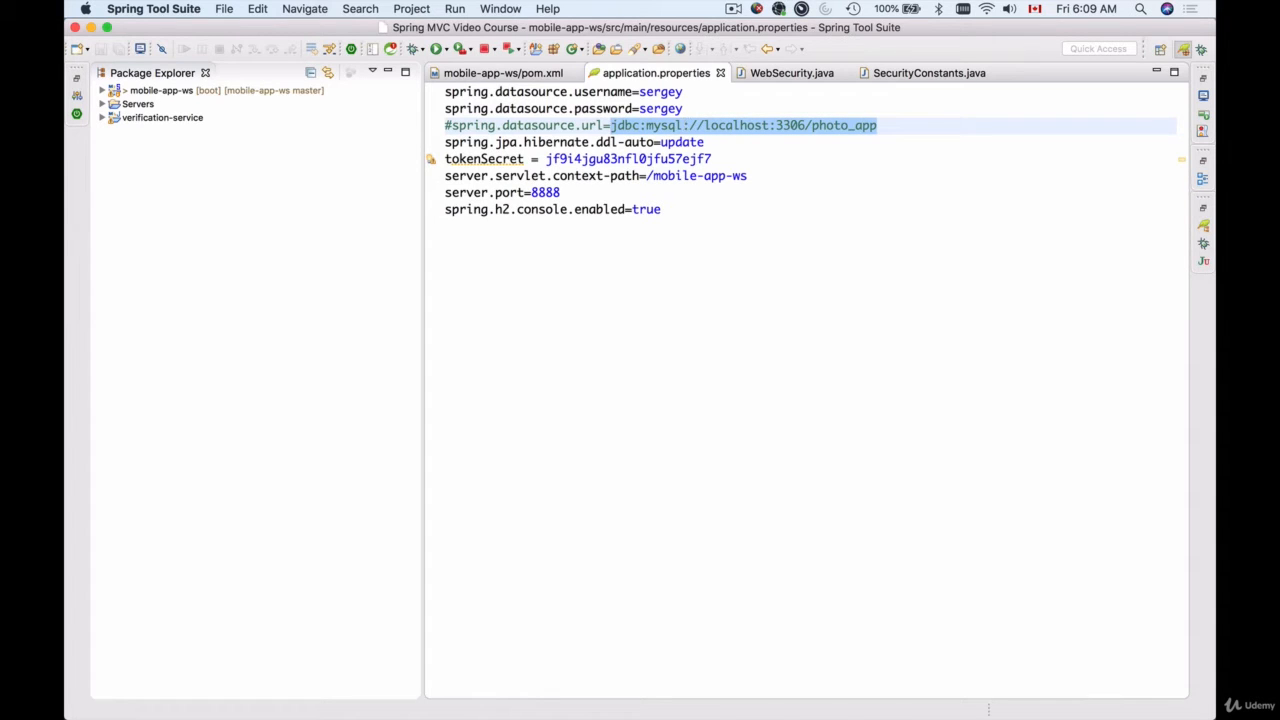
Compare photo_app in Safari's JDBC URL against the properties file, then go to the Password field
{"action": "key", "text": "super+Tab"}
{"action": "key", "text": "super+Tab"}
{"action": "key", "text": "super+Tab"}
{"action": "key", "text": "super+Tab"}
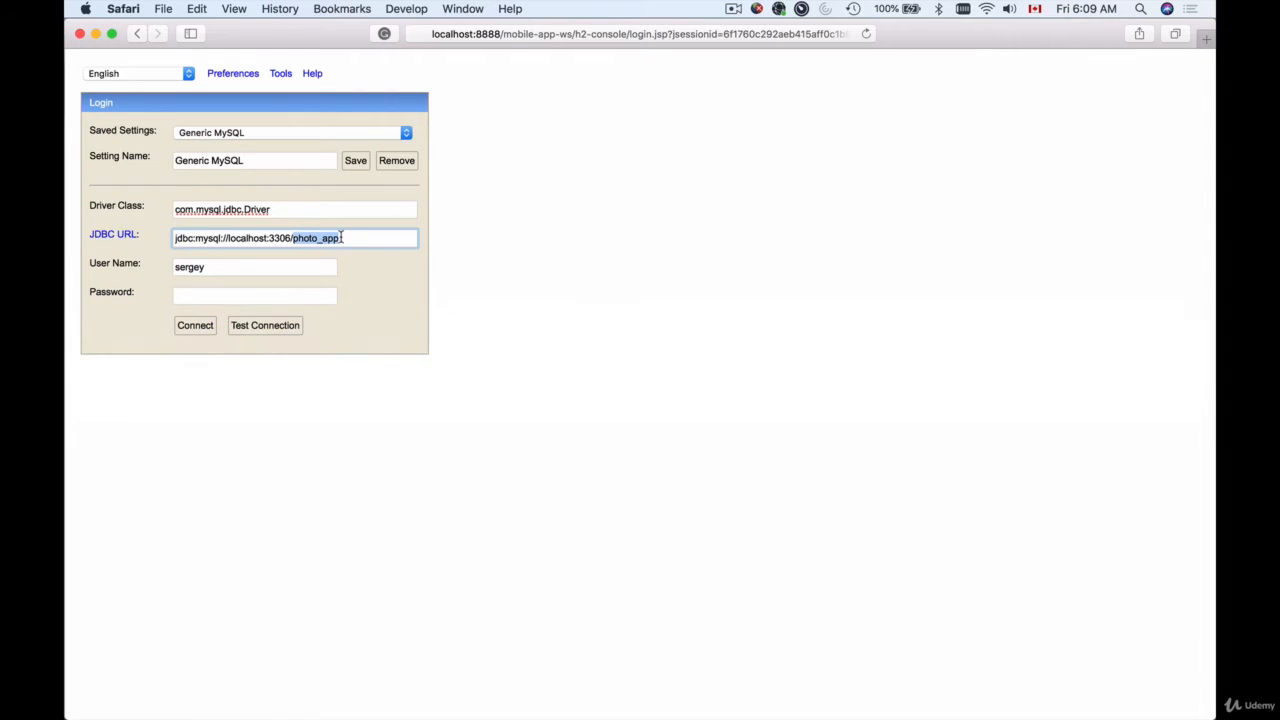
{"action": "left_click_drag", "start_coordinate": [362, 238], "coordinate": [166, 243]}
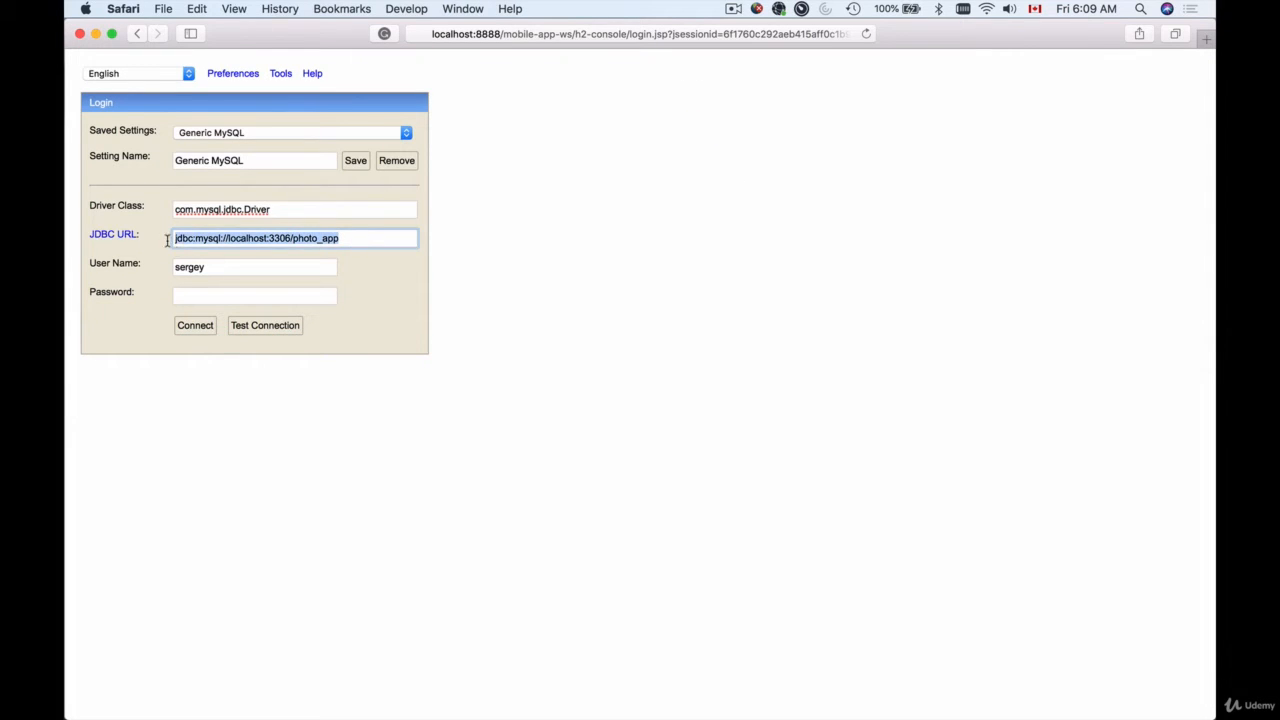
{"action": "key", "text": "Right"}
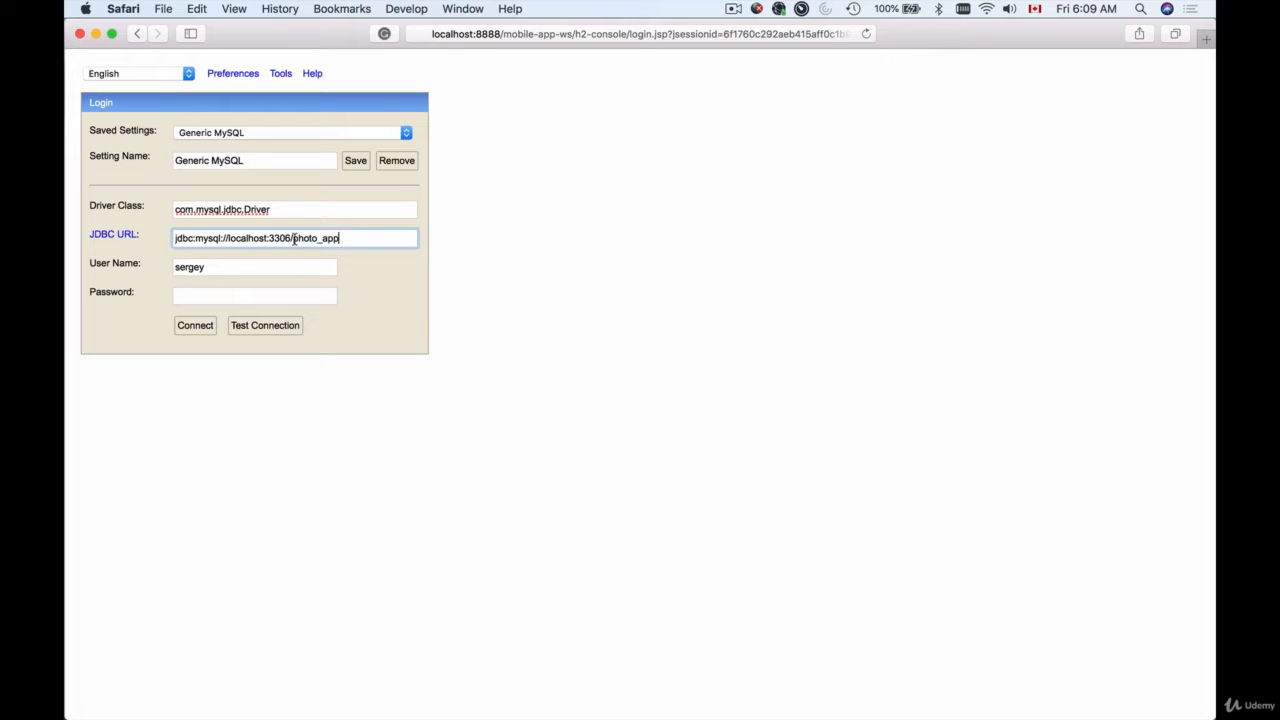
{"action": "left_click_drag", "start_coordinate": [293, 238], "coordinate": [342, 238]}
{"action": "key", "text": "super+Tab"}
{"action": "key", "text": "super+Tab"}
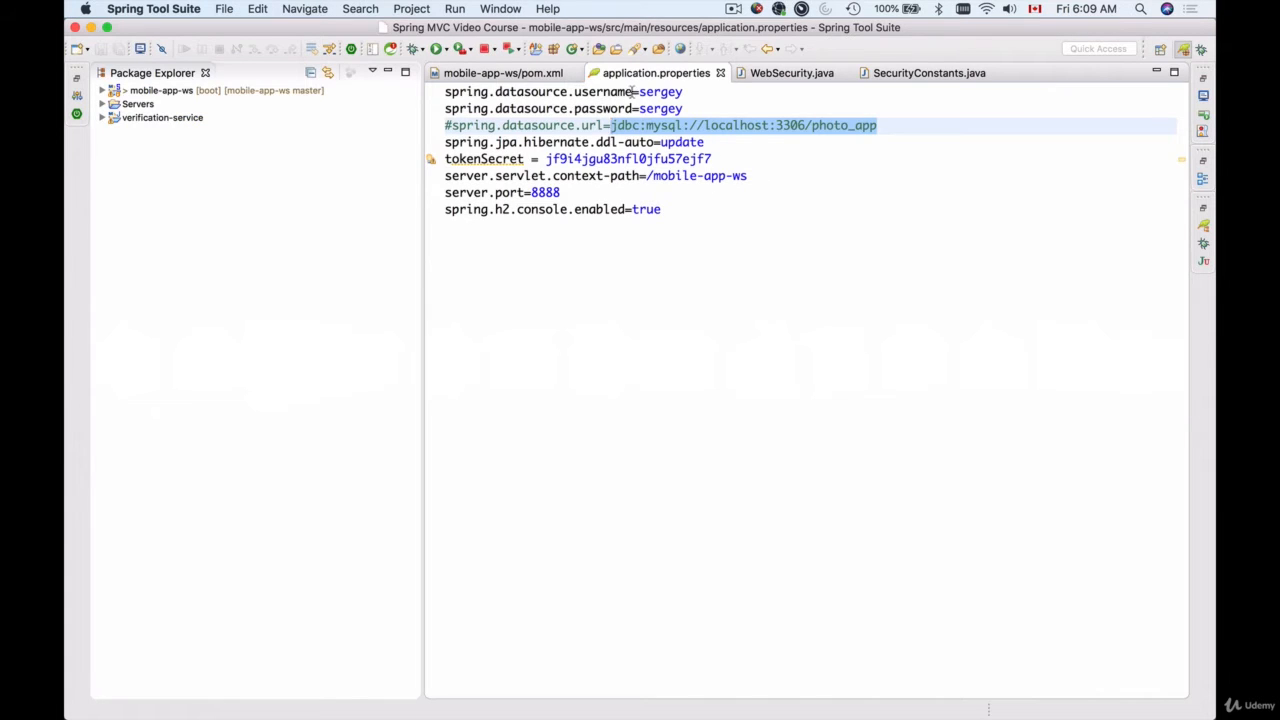
{"action": "key", "text": "super+Tab"}
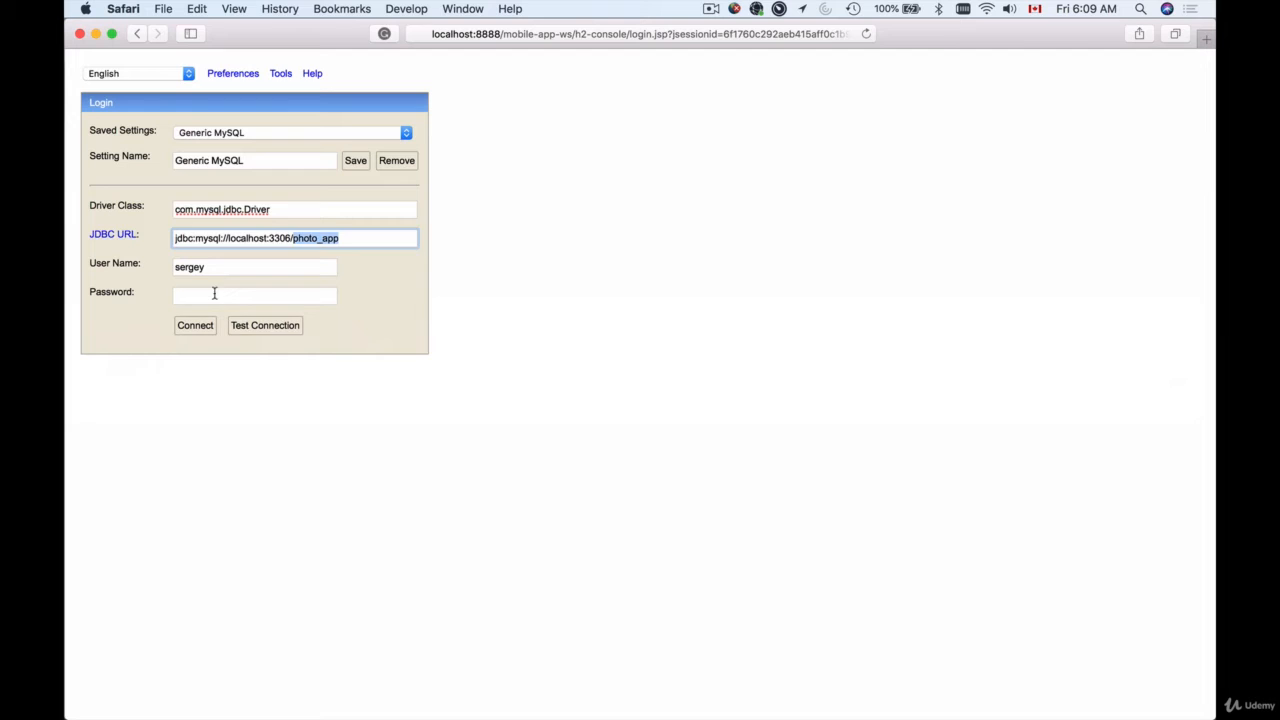
{"action": "left_click", "coordinate": [210, 297]}
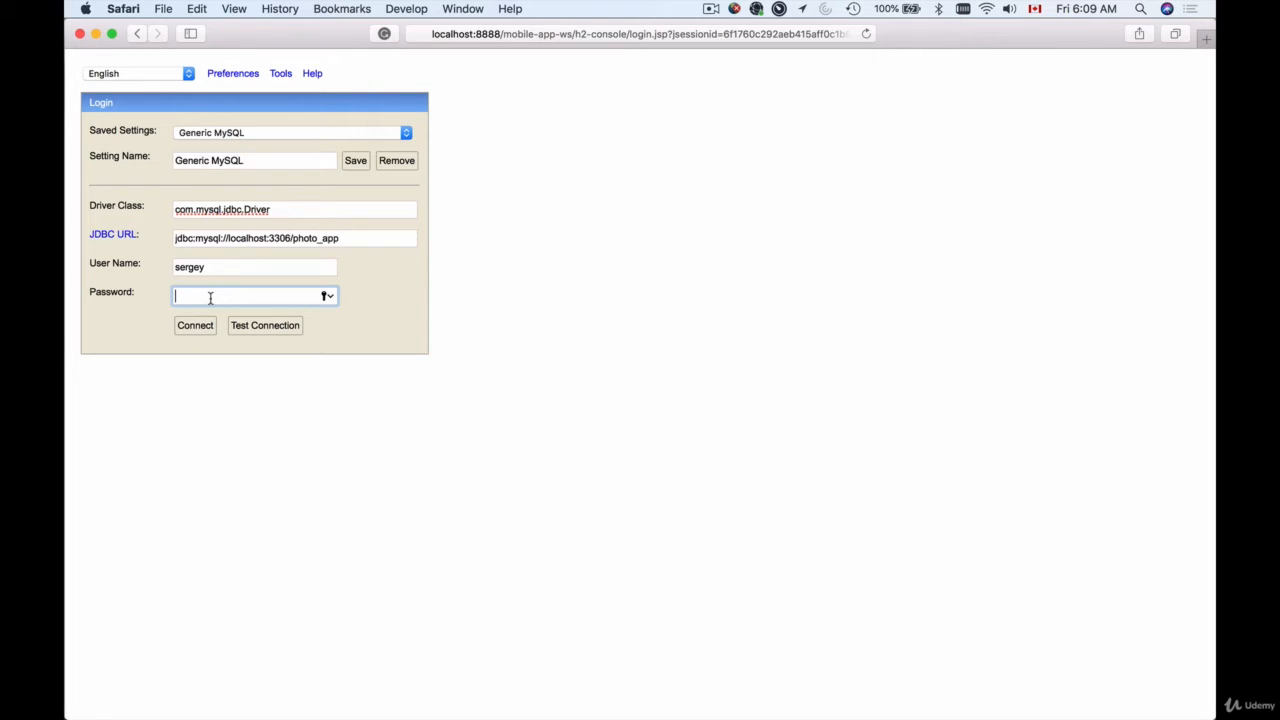
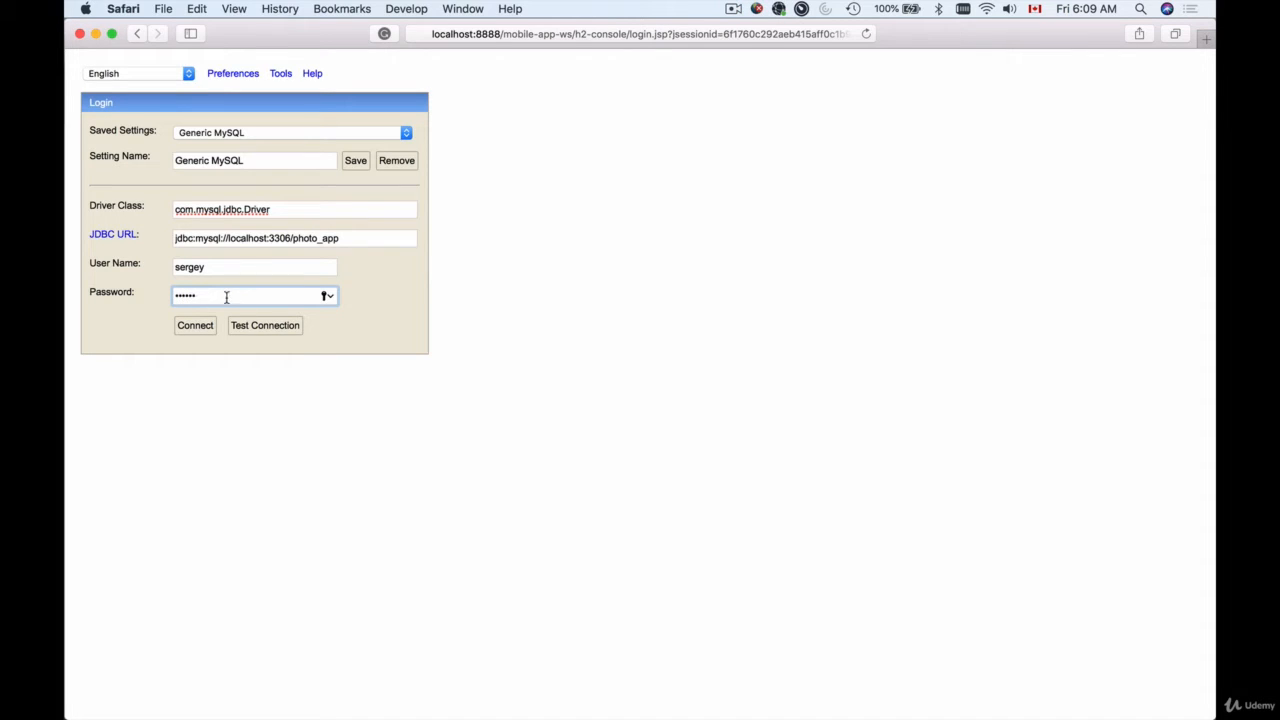
Enter the database account password and connect to MySQL photo_app, listing its four tables
{"action": "left_click_drag", "start_coordinate": [228, 294], "coordinate": [157, 295]}
{"action": "key", "text": "BackSpace"}
{"action": "left_click", "coordinate": [190, 328]}
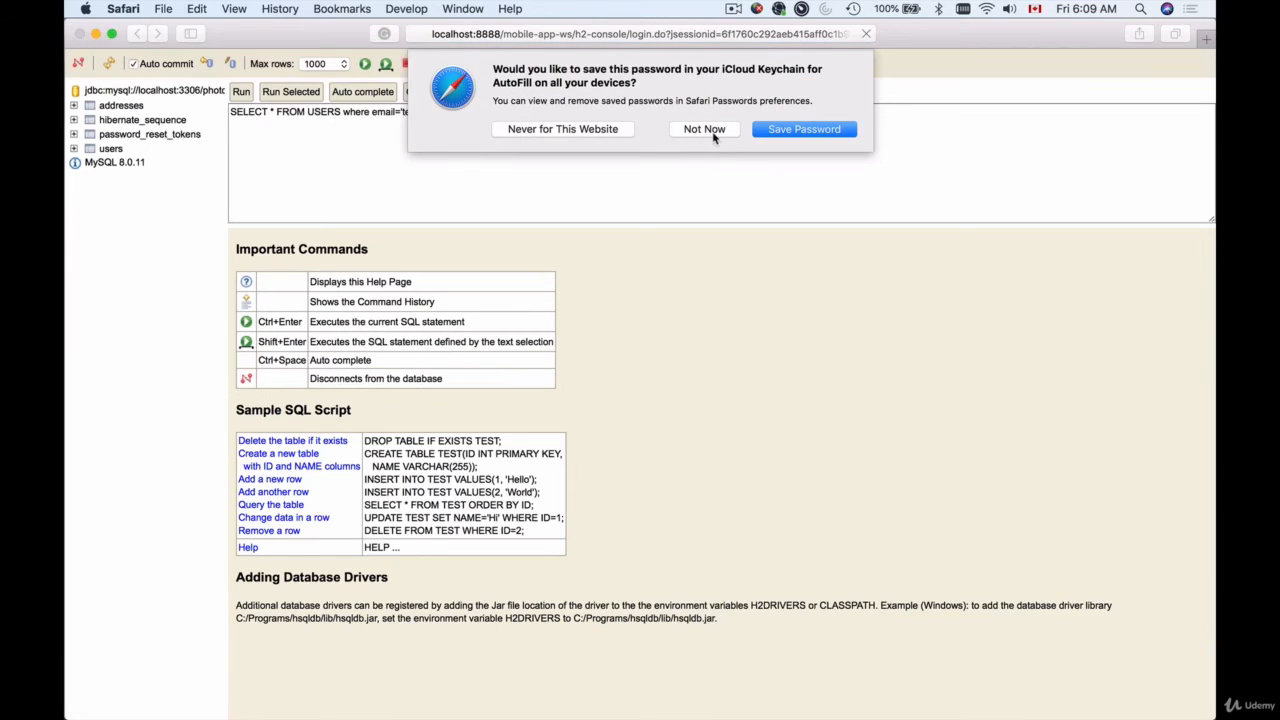
Dismiss Safari's save-password prompt and delete the prefilled SELECT on USERS filtered by e-mail
{"action": "left_click", "coordinate": [712, 130]}
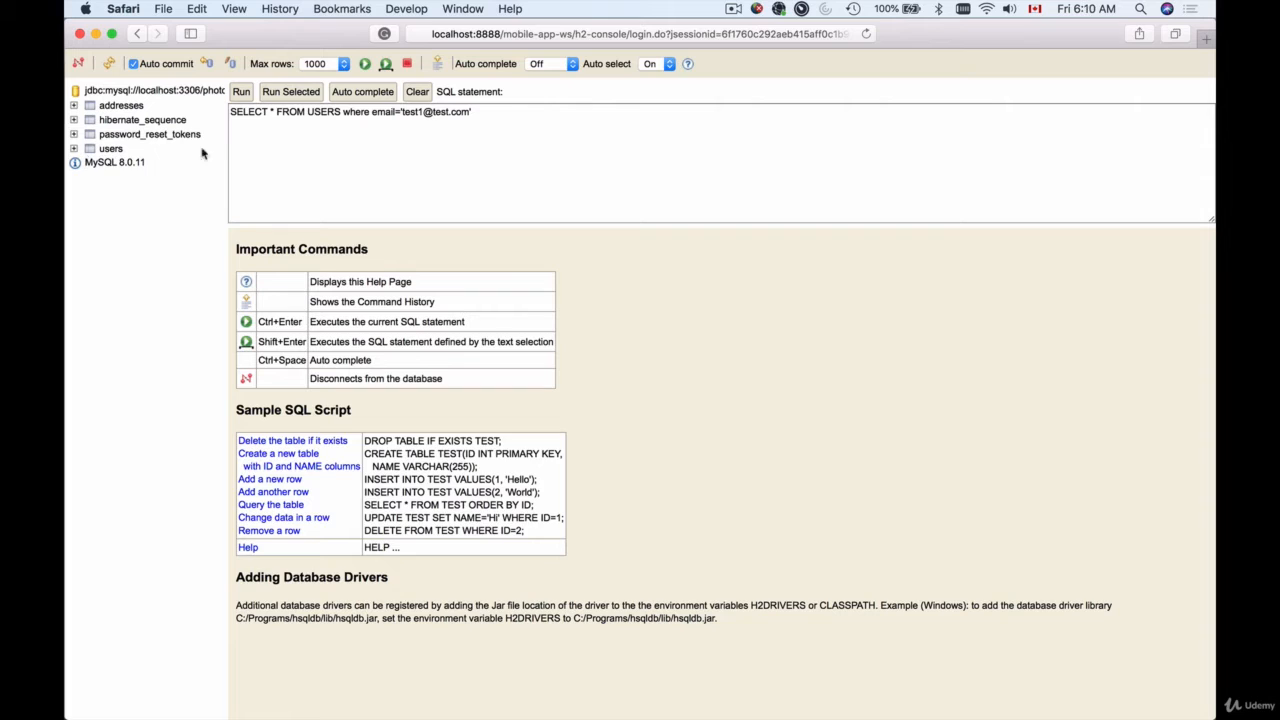
{"action": "left_click_drag", "start_coordinate": [510, 116], "coordinate": [230, 104]}
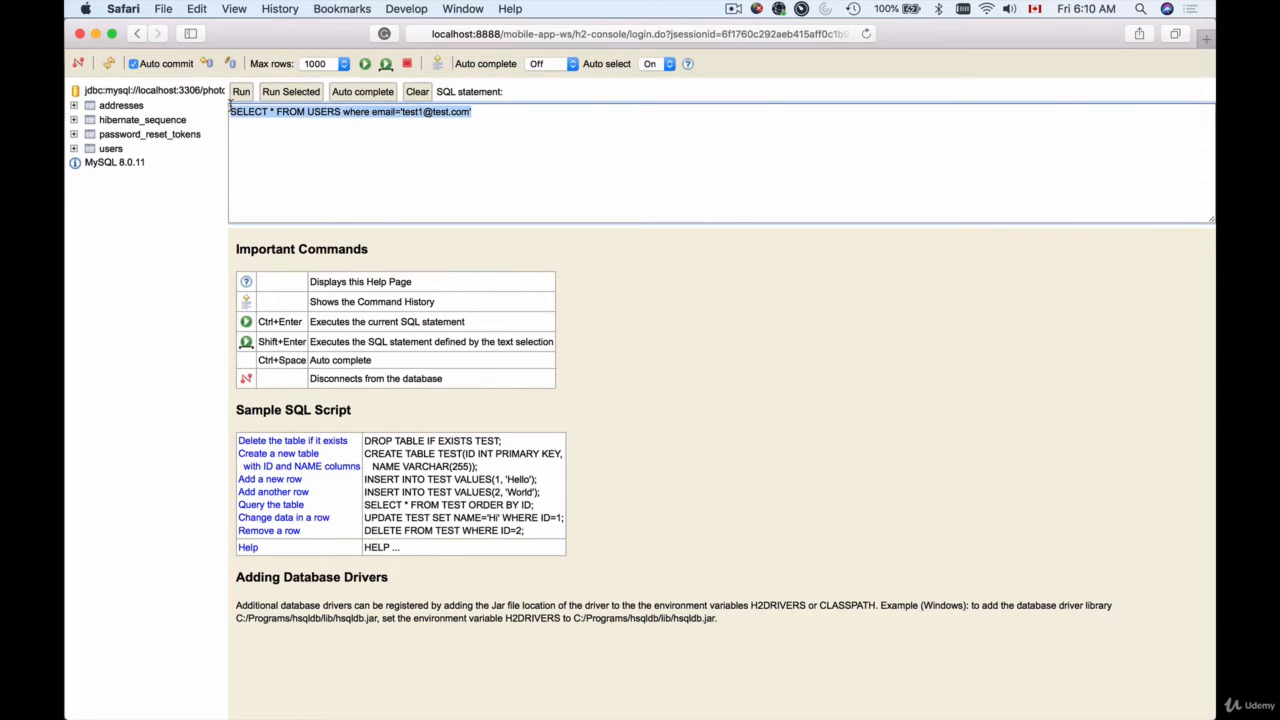
{"action": "key", "text": "BackSpace"}
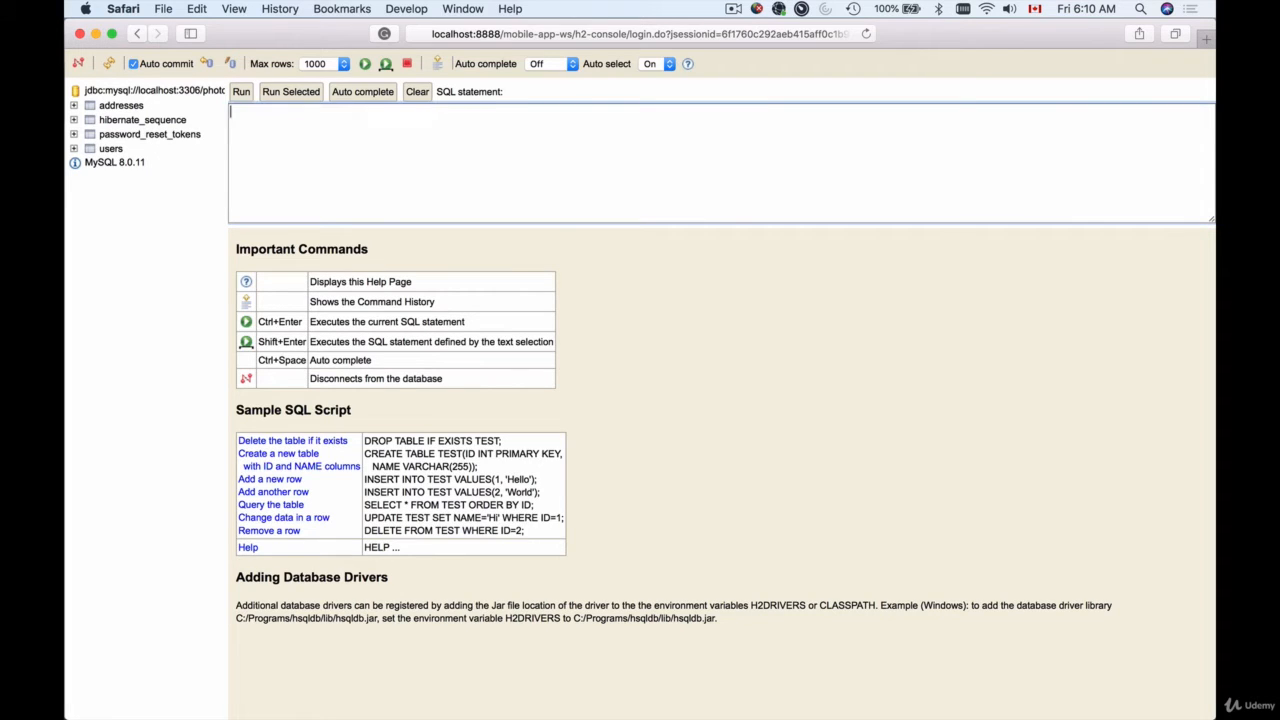
Expand the users table and insert SELECT * FROM USERS into the statement box
{"action": "left_click", "coordinate": [73, 148]}
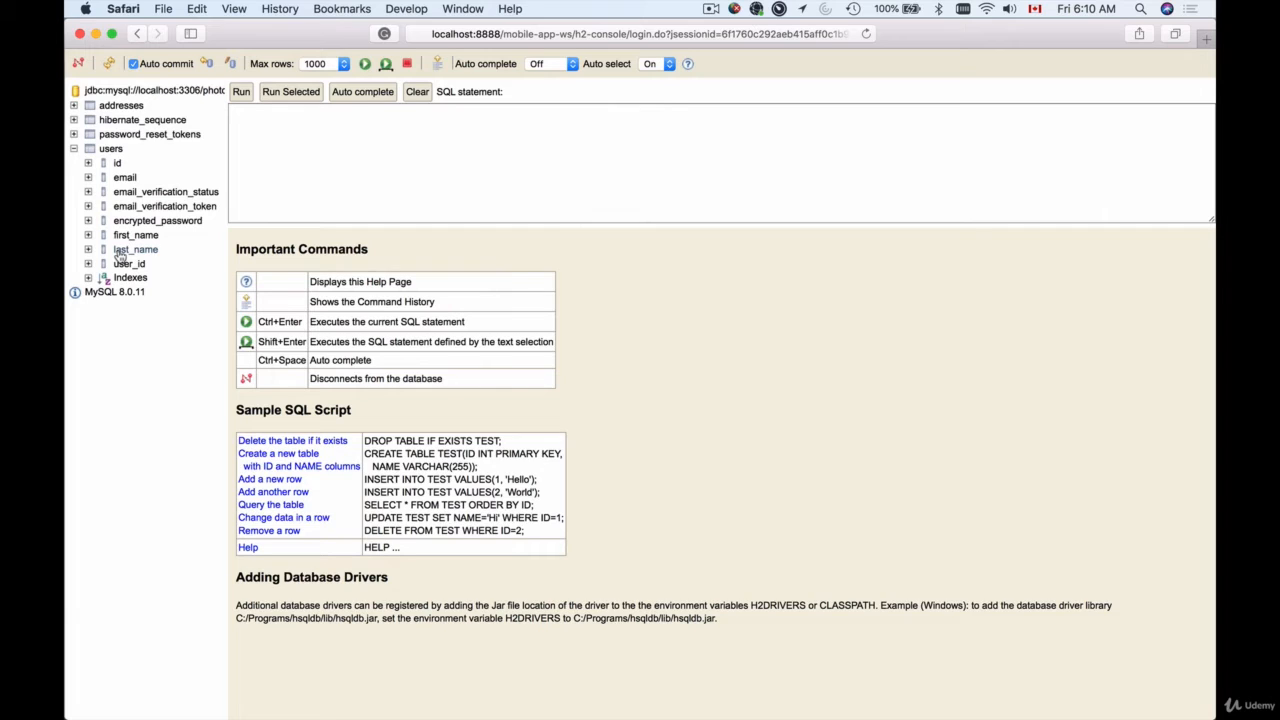
{"action": "left_click", "coordinate": [112, 156]}
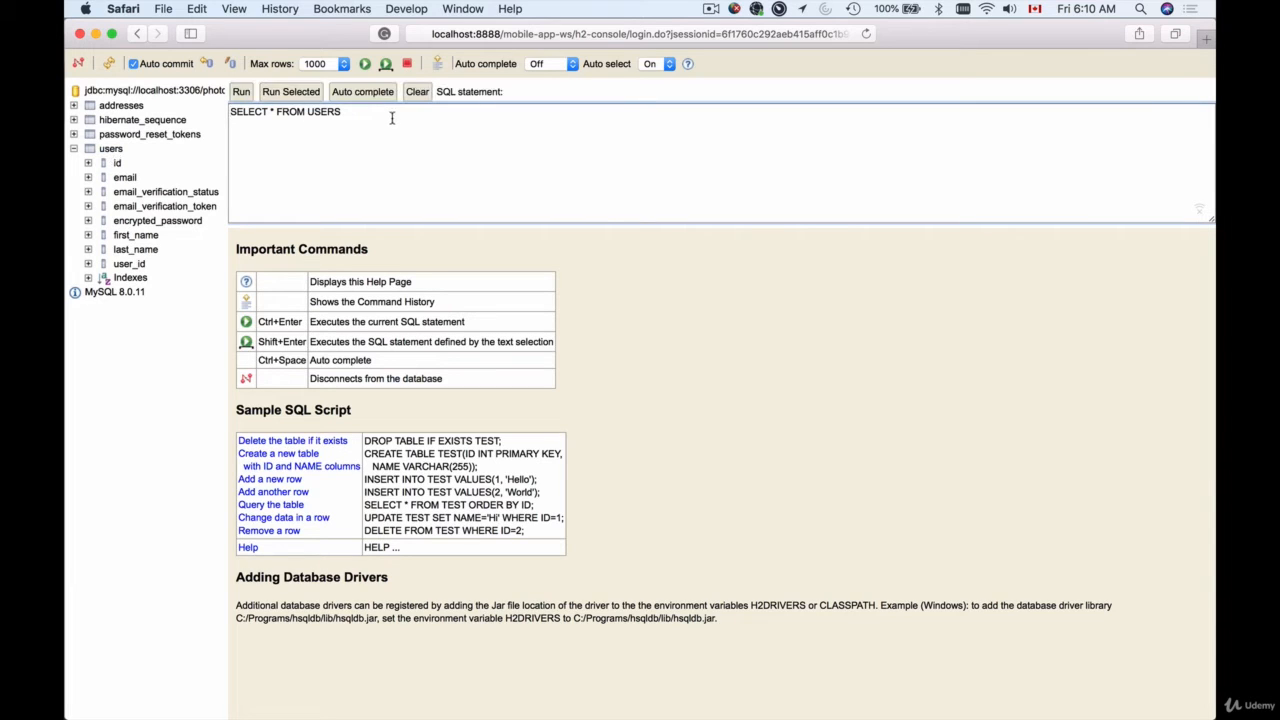
{"action": "left_click_drag", "start_coordinate": [392, 116], "coordinate": [222, 111]}
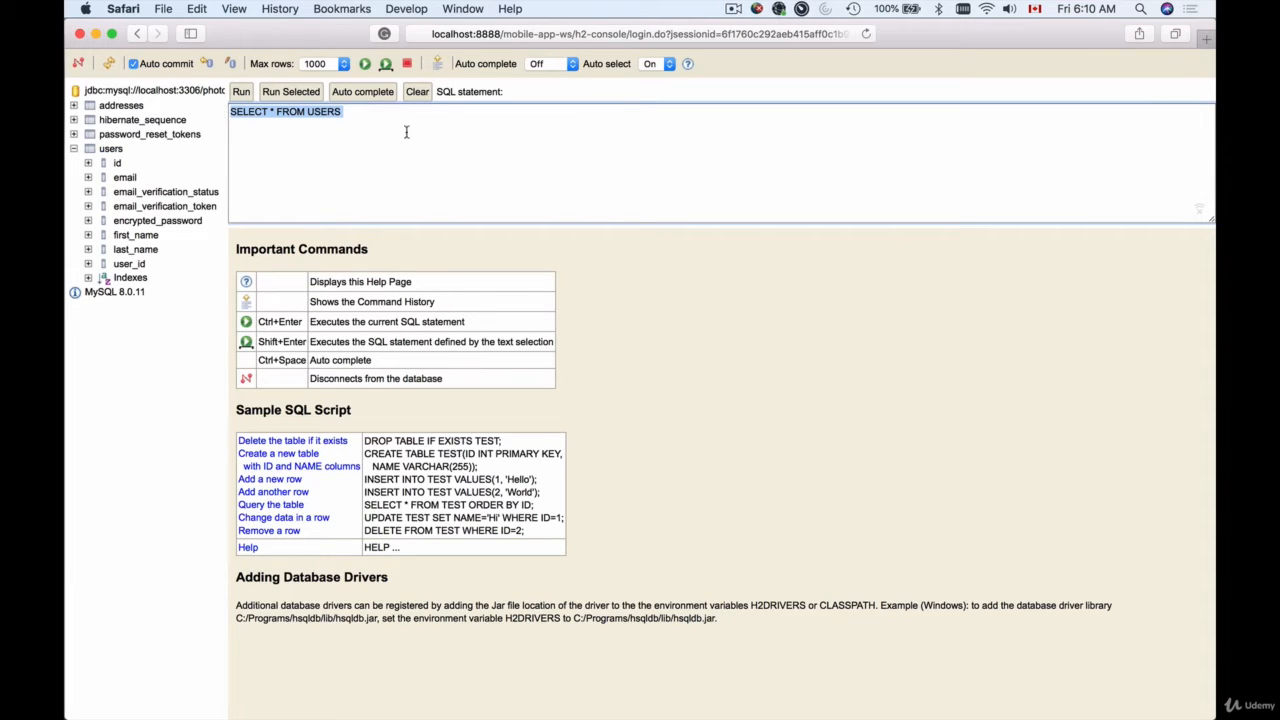
{"action": "left_click", "coordinate": [373, 138]}
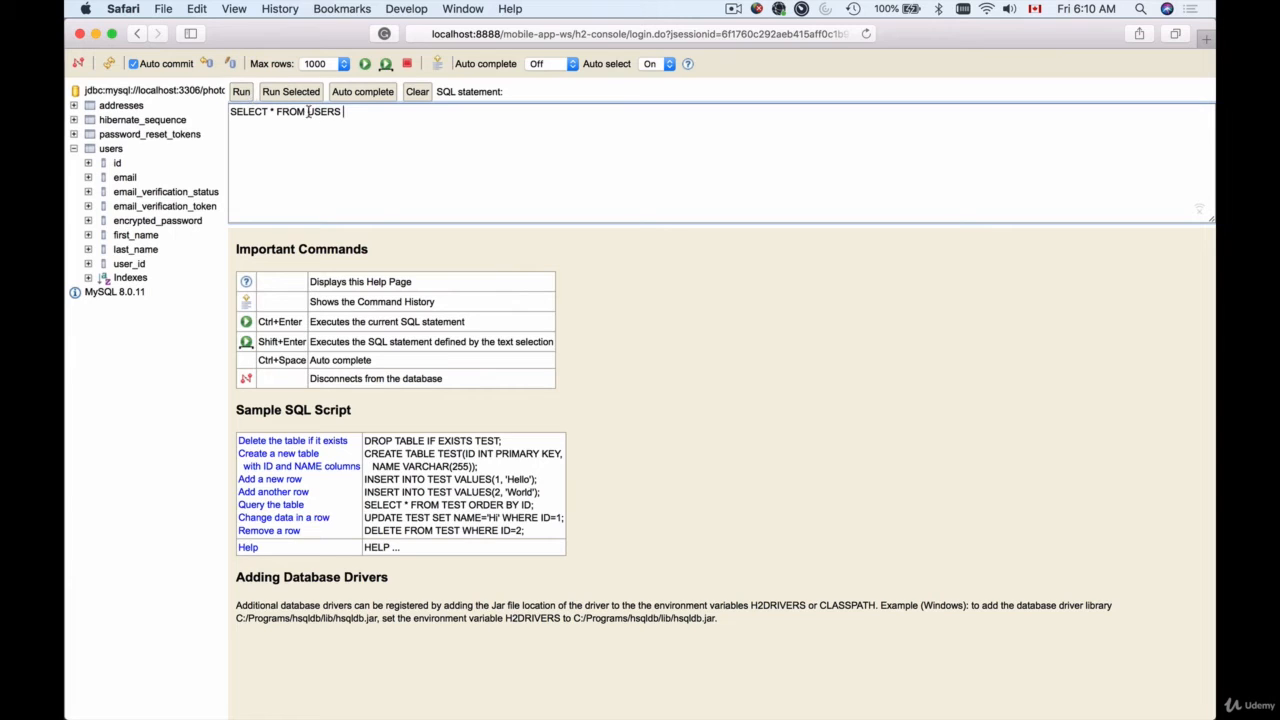
Run SELECT * FROM USERS and scroll through the columns of the two returned users
{"action": "left_click", "coordinate": [242, 92]}
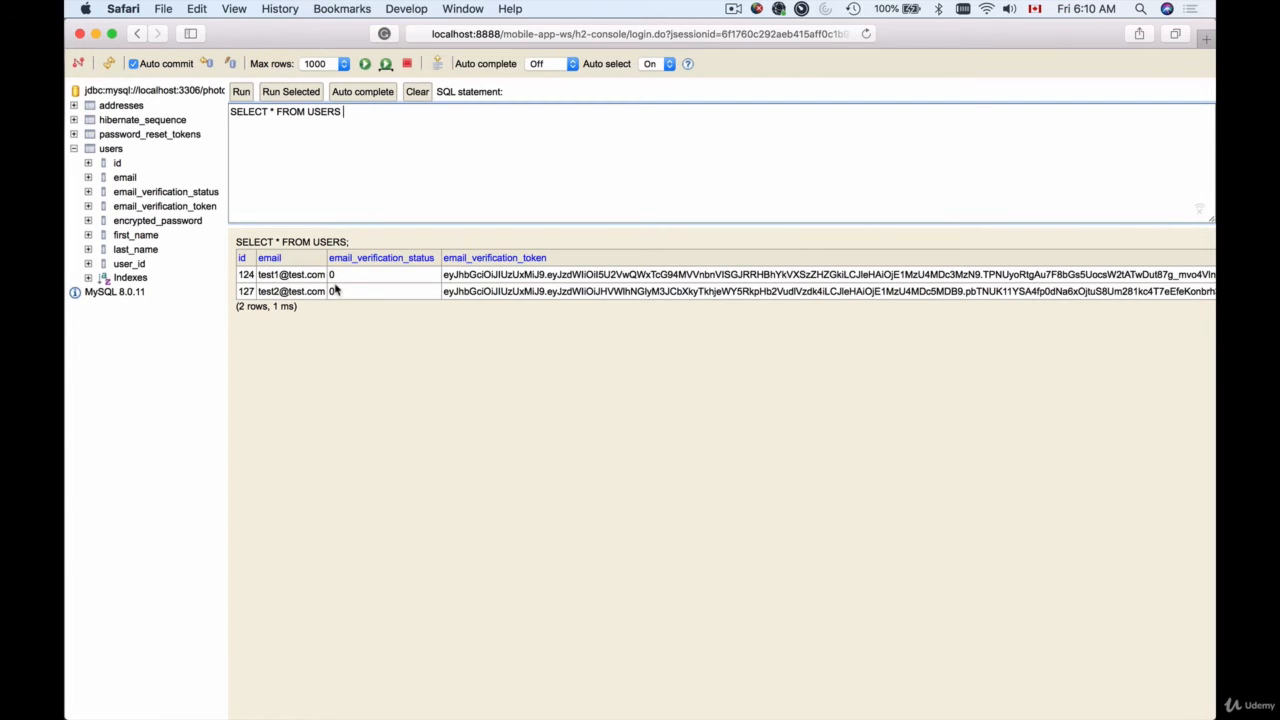
{"action": "left_click", "coordinate": [352, 244]}
{"action": "left_click_drag", "start_coordinate": [352, 244], "coordinate": [243, 245]}
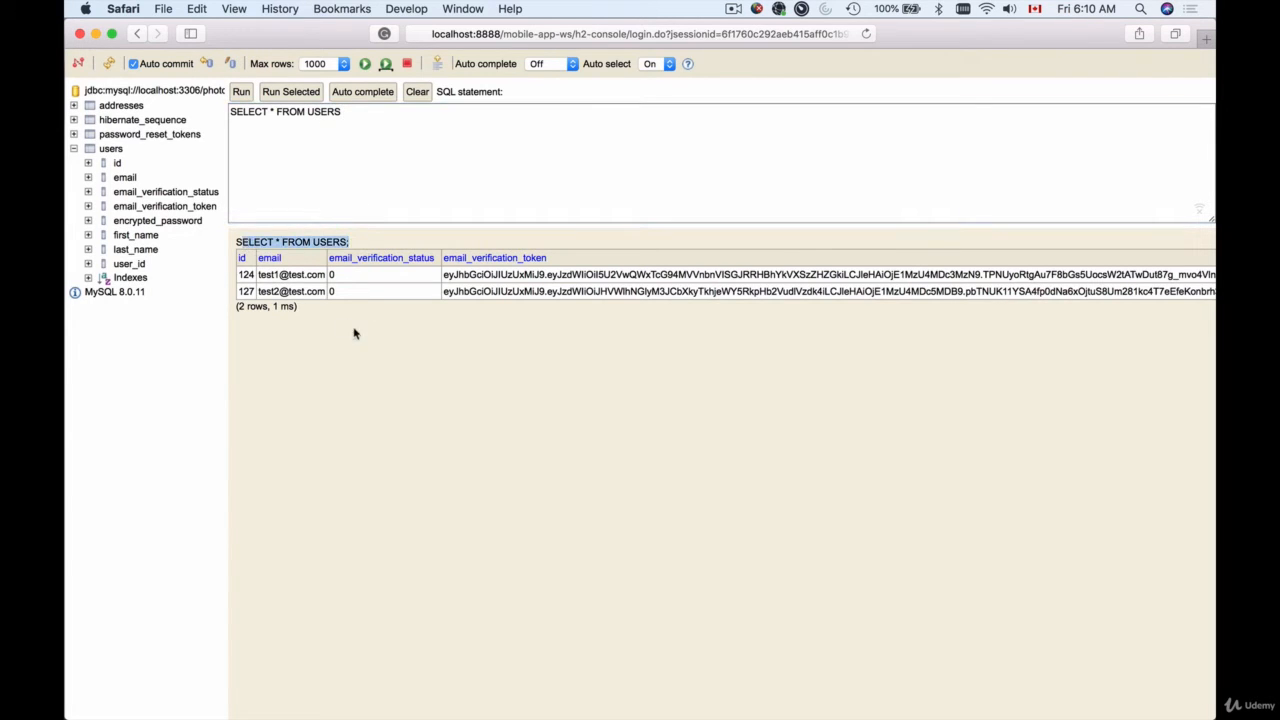
{"action": "scroll", "coordinate": [408, 341], "scroll_direction": "right", "scroll_amount": 5}
{"action": "scroll", "coordinate": [408, 341], "scroll_direction": "right", "scroll_amount": 5}
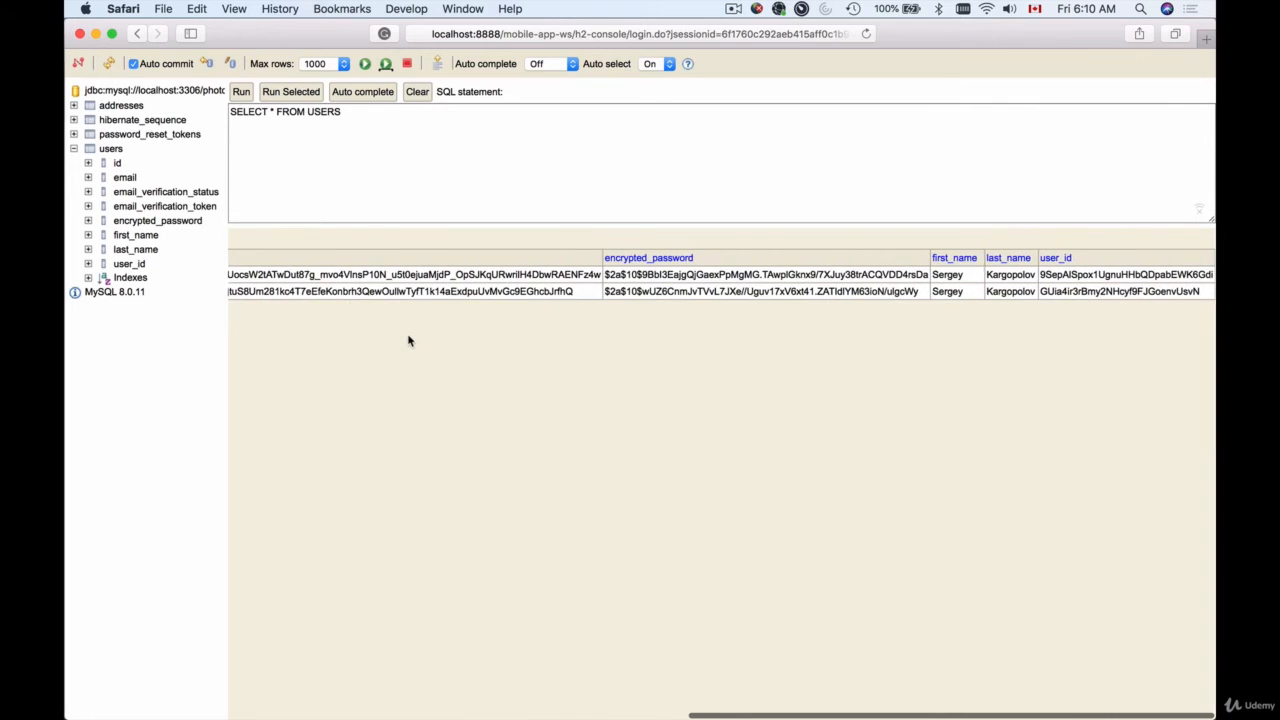
{"action": "scroll", "coordinate": [409, 341], "scroll_direction": "left", "scroll_amount": 5}
{"action": "double_click", "coordinate": [476, 276]}
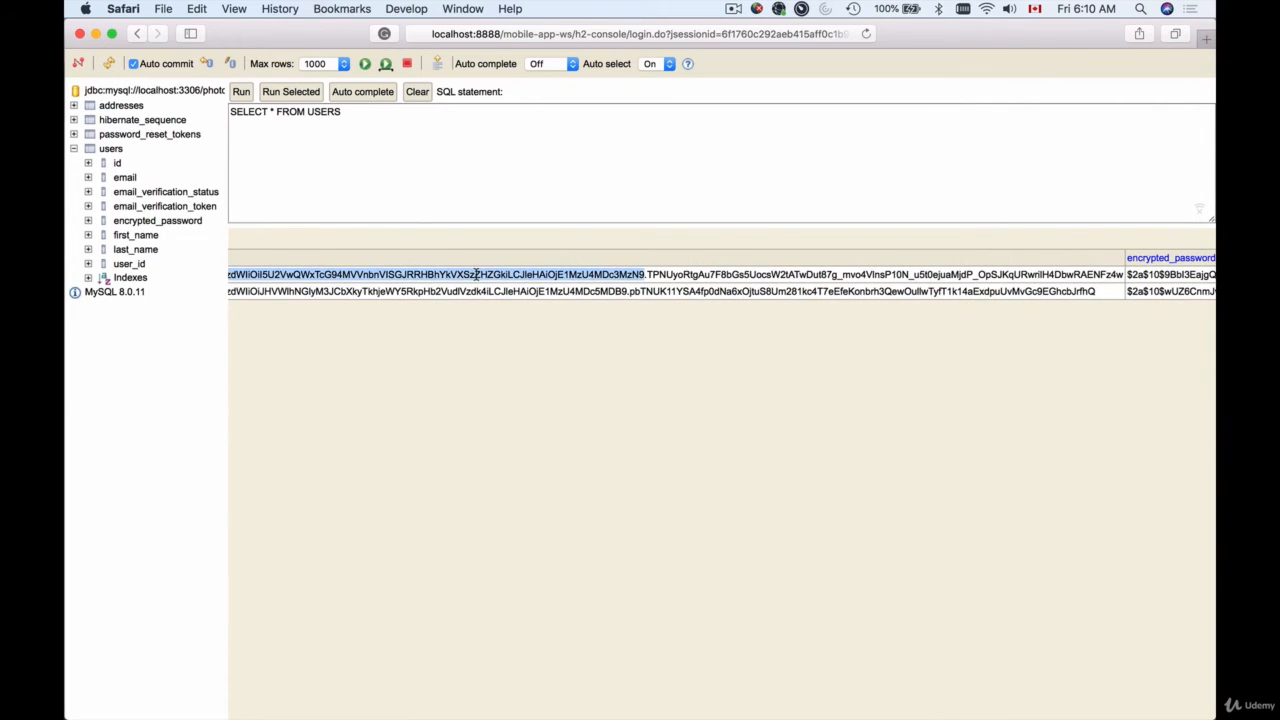
{"action": "scroll", "coordinate": [581, 335], "scroll_direction": "left", "scroll_amount": 5}
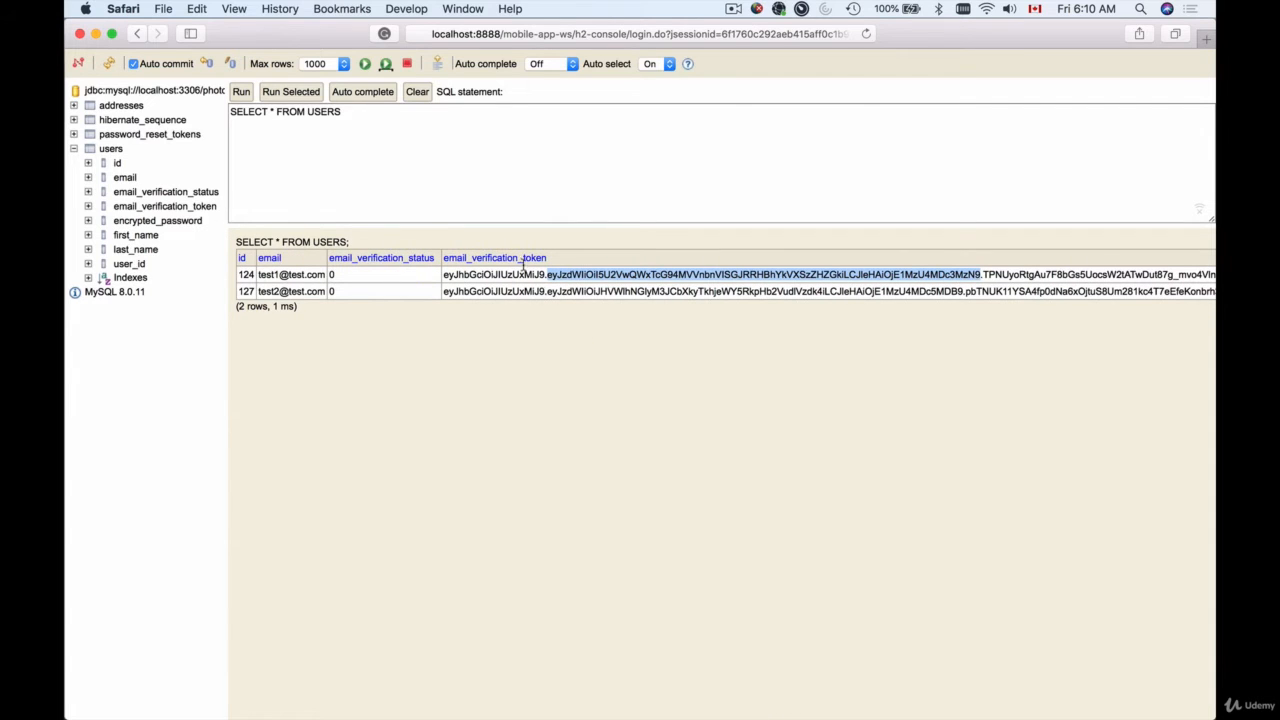
Begin appending a WHERE condition on the email column to the query
{"action": "left_click", "coordinate": [365, 113]}
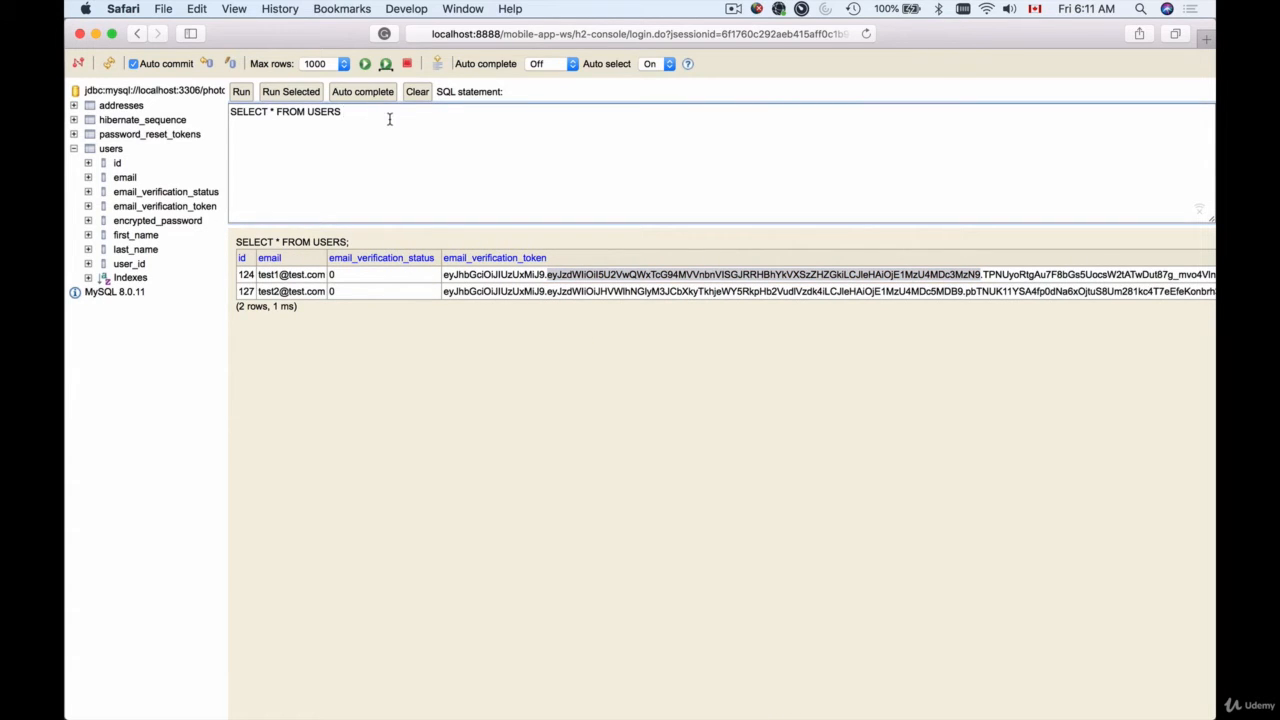
{"action": "key", "text": "super+a"}
{"action": "left_click", "coordinate": [368, 115]}
{"action": "type", "text": "where emai"}
Copy user 124's e-mail into the WHERE condition and run the filtered query
{"action": "left_click", "coordinate": [284, 272]}
{"action": "left_click_drag", "start_coordinate": [325, 274], "coordinate": [258, 275]}
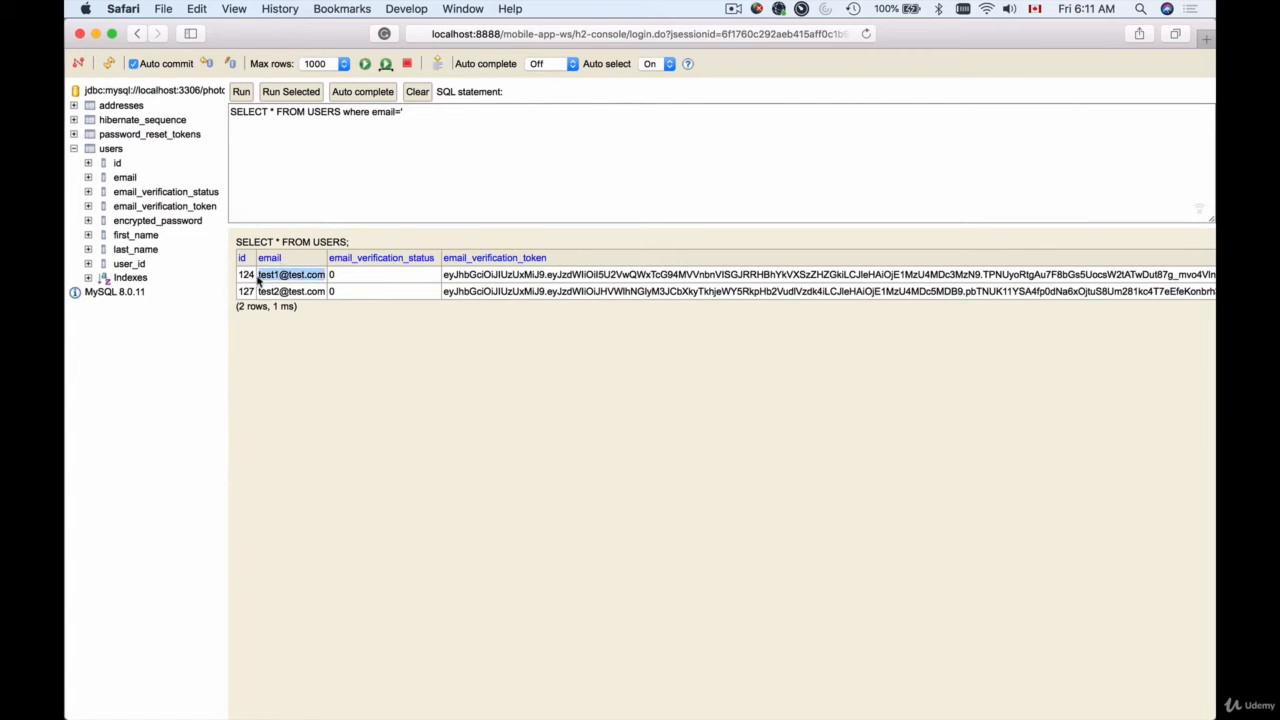
{"action": "key", "text": "super+c"}
{"action": "left_click", "coordinate": [458, 118]}
{"action": "key", "text": "super+v"}
{"action": "type", "text": "'"}
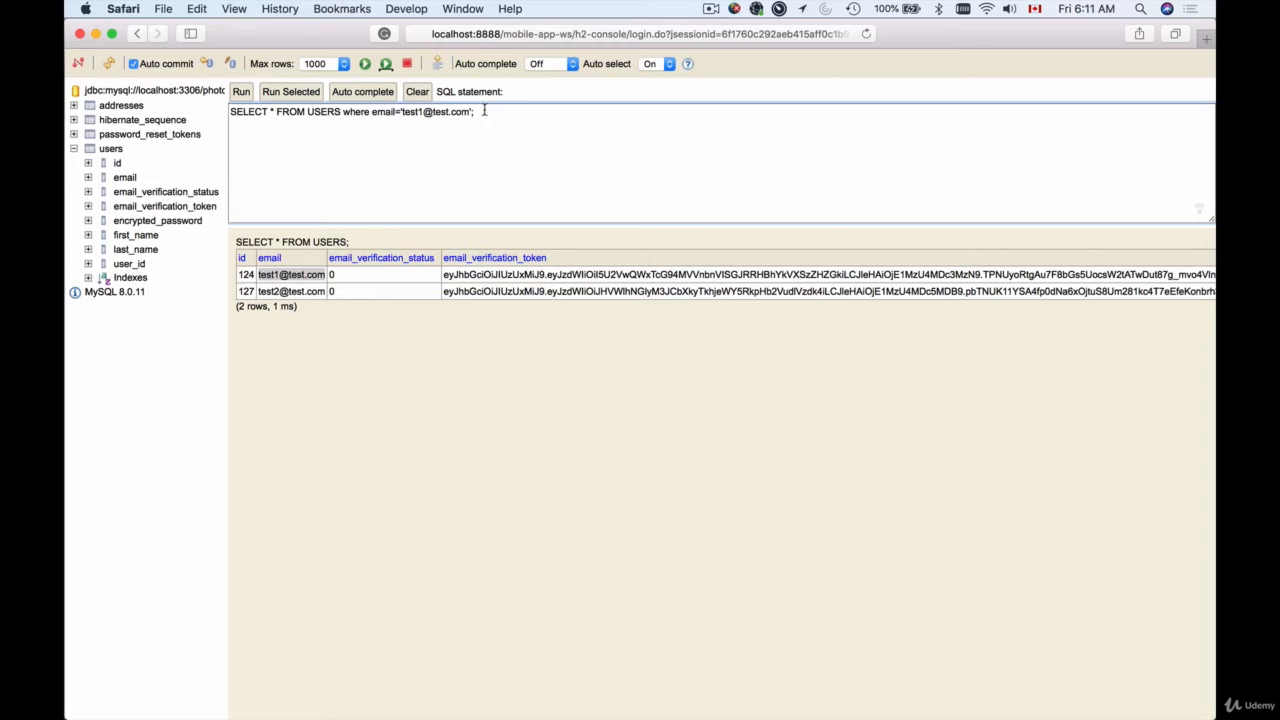
{"action": "left_click", "coordinate": [241, 92]}
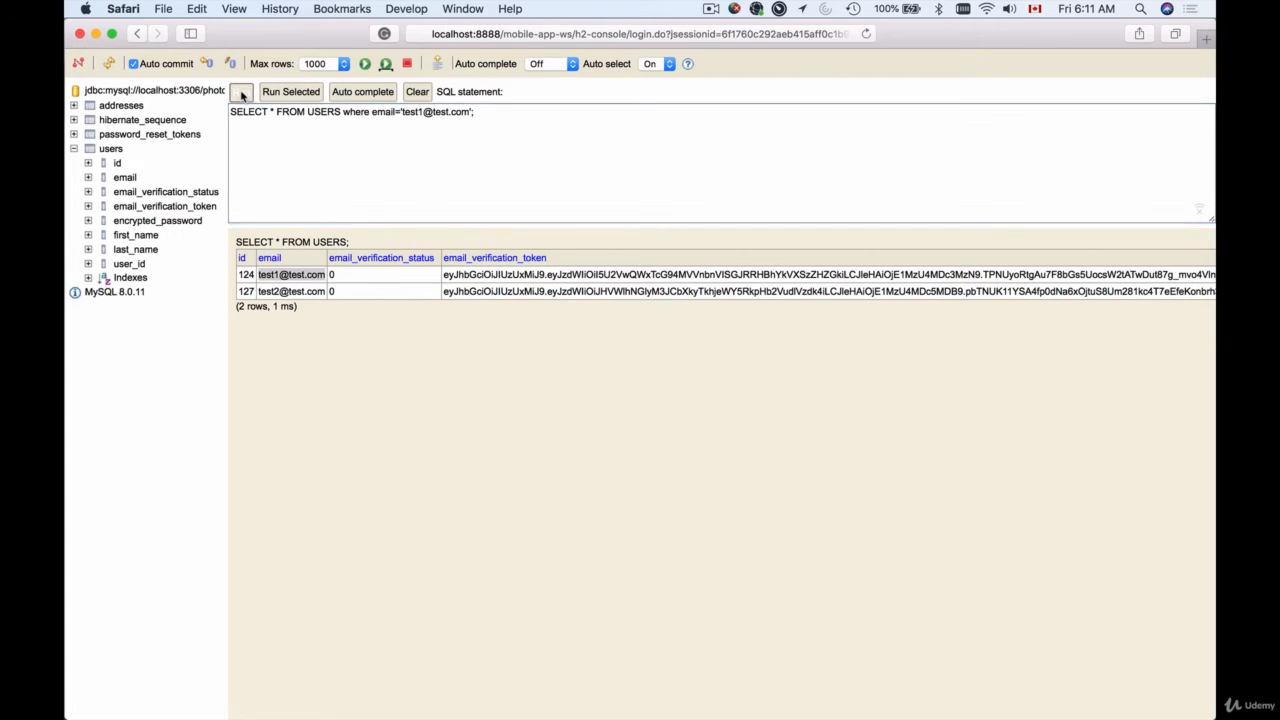
Select the SELECT * FROM USERS text and place the cursor at the line's end
{"action": "triple_click", "coordinate": [497, 111]}
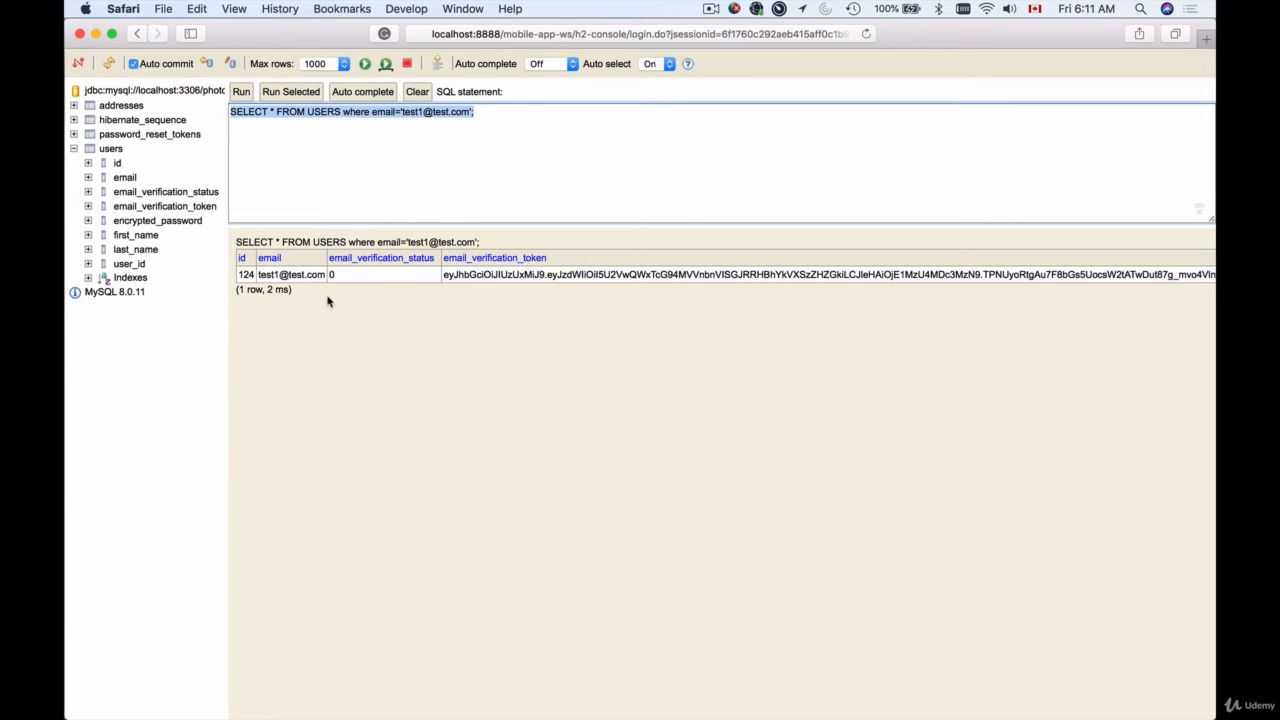
{"action": "left_click", "coordinate": [408, 160]}
{"action": "left_click_drag", "start_coordinate": [340, 112], "coordinate": [231, 106]}
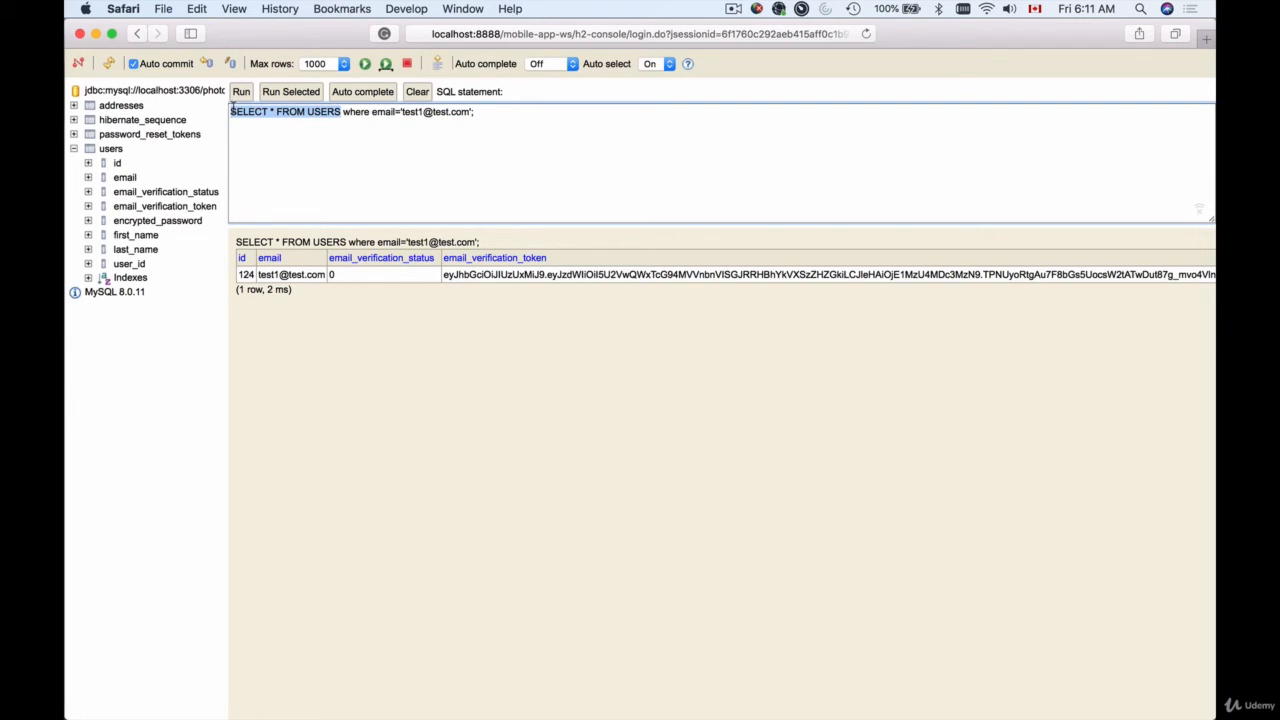
{"action": "left_click", "coordinate": [504, 111]}
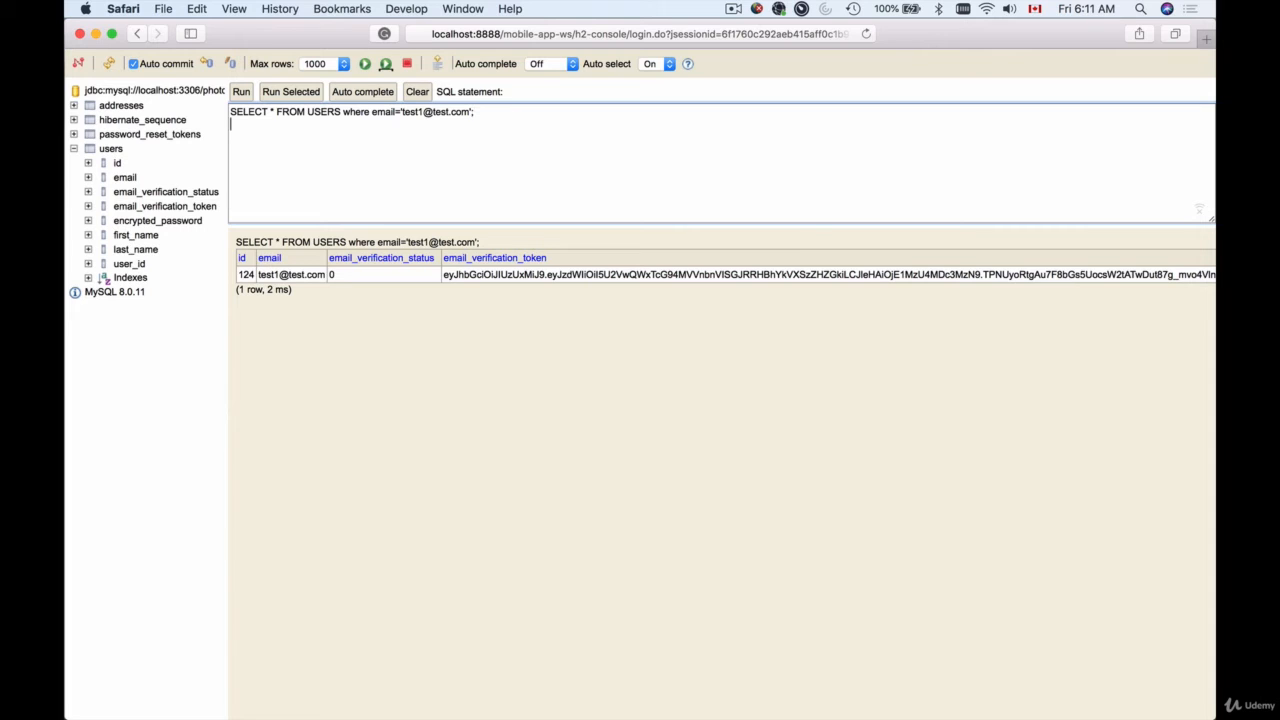
Paste a second SELECT * FROM USERS statement and run both, listing users 124 and 127
{"action": "key", "text": "super+v"}
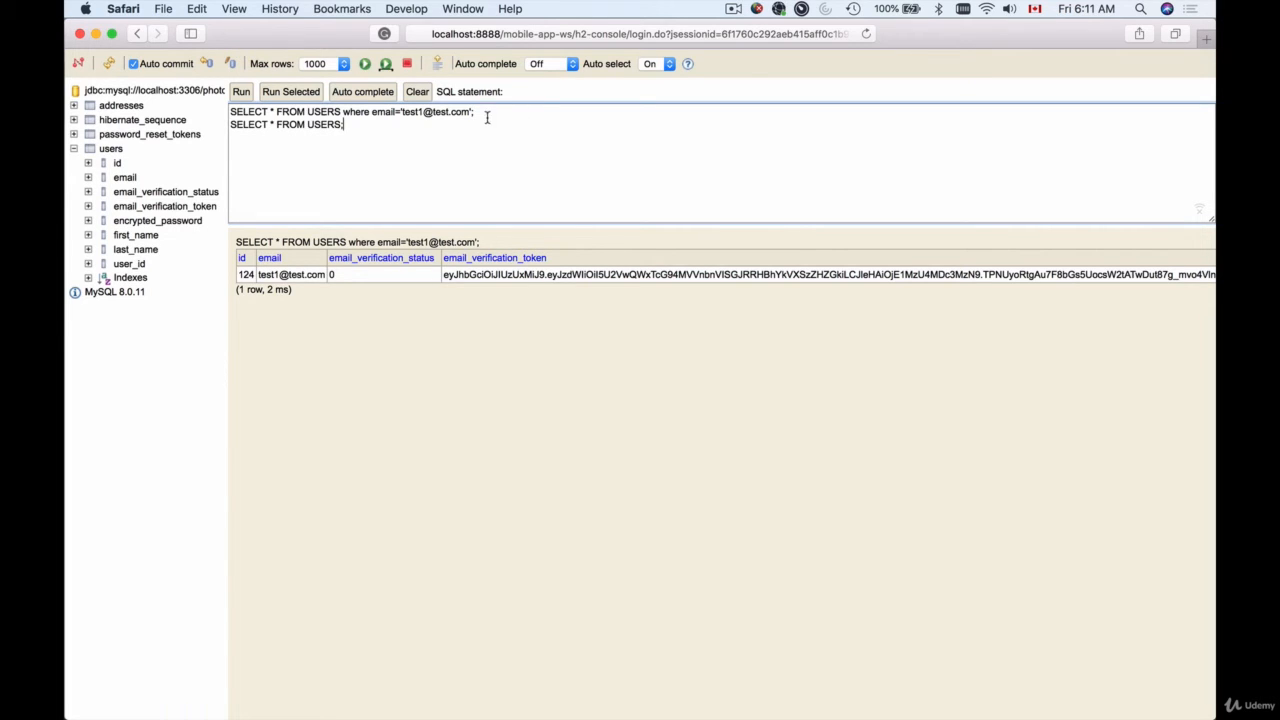
{"action": "left_click_drag", "start_coordinate": [360, 126], "coordinate": [218, 103]}
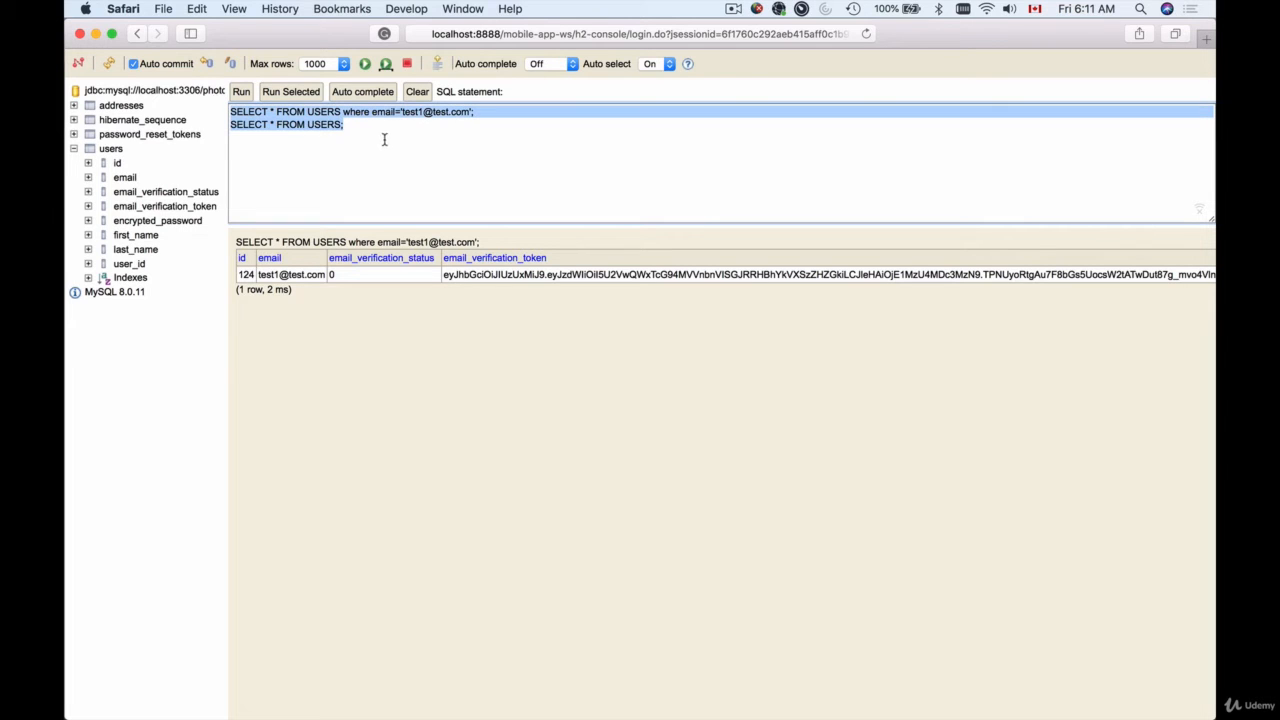
{"action": "left_click", "coordinate": [391, 129]}
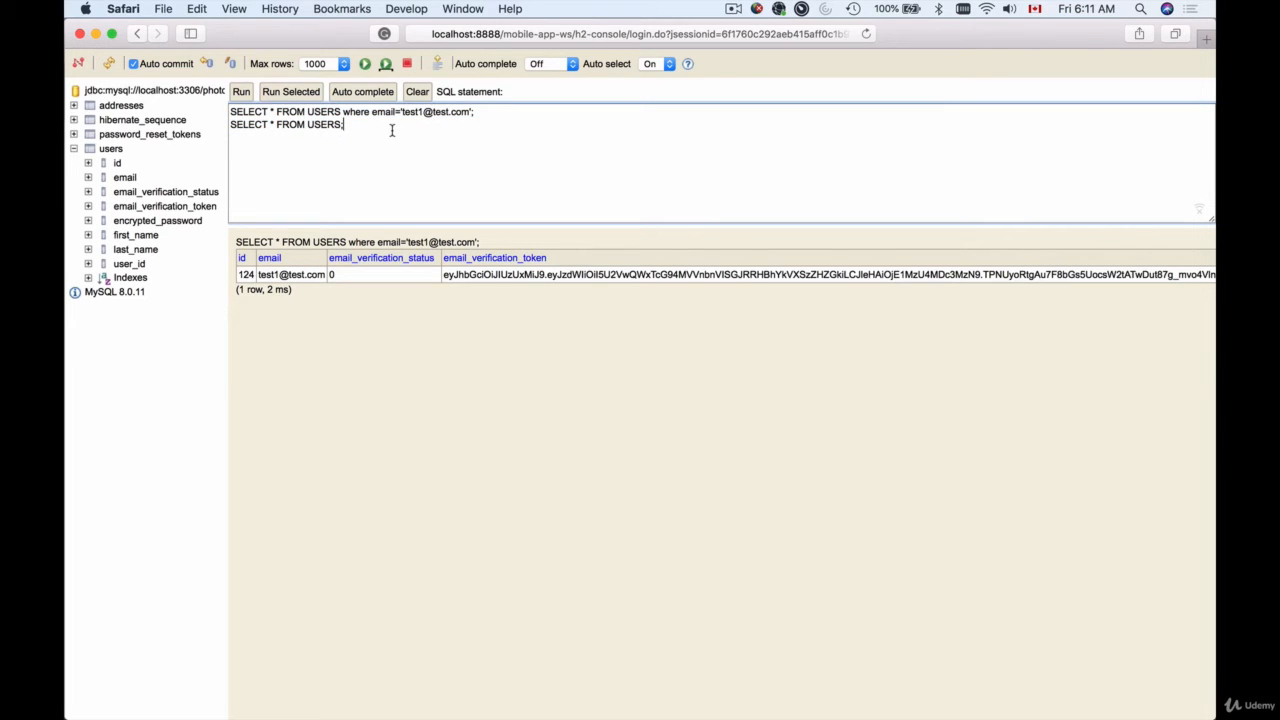
{"action": "left_click", "coordinate": [241, 93]}
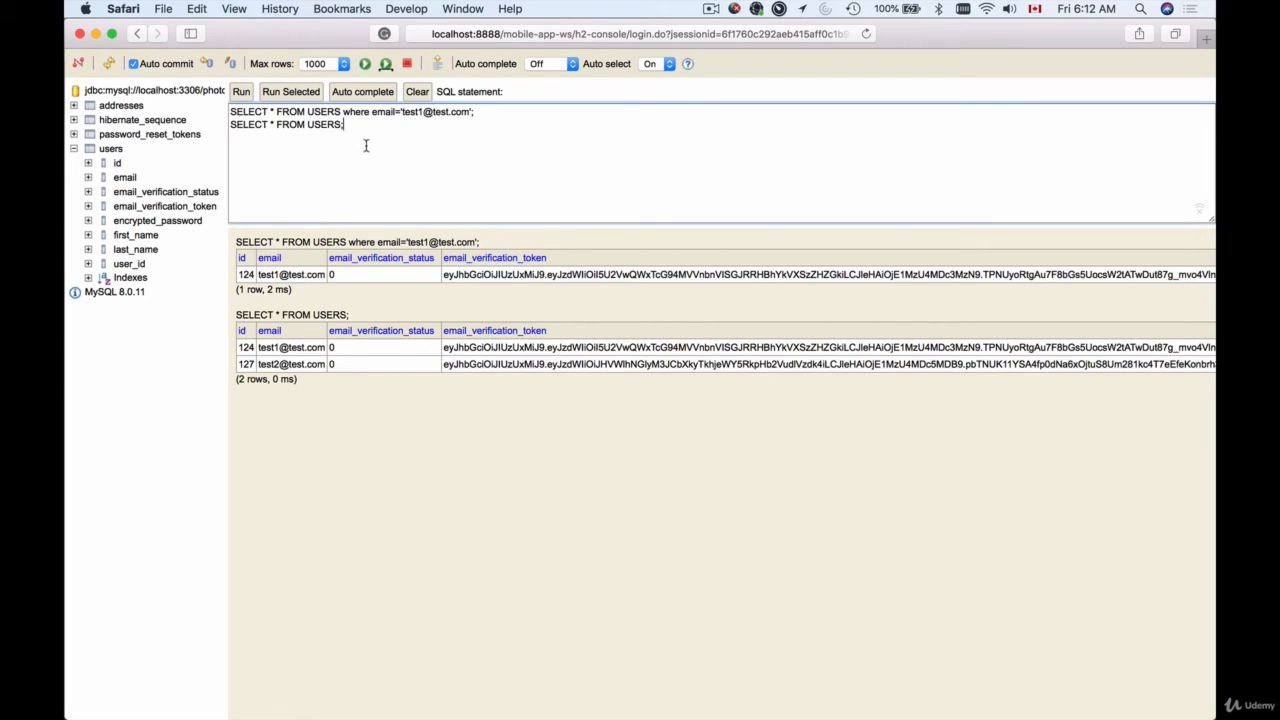
{"action": "left_click_drag", "start_coordinate": [382, 127], "coordinate": [216, 124]}
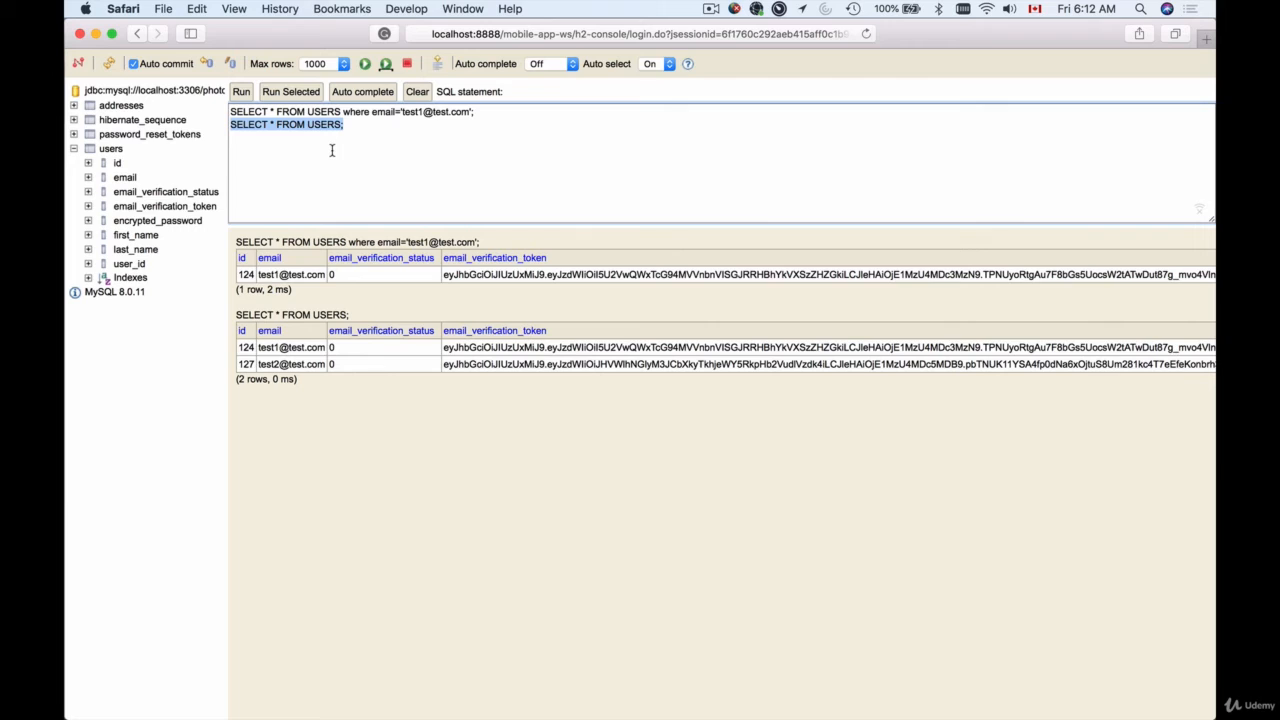
Rerun DELETE FROM users WHERE ID=20 from command history (update count 0), then reopen the history
{"action": "left_click", "coordinate": [438, 66]}
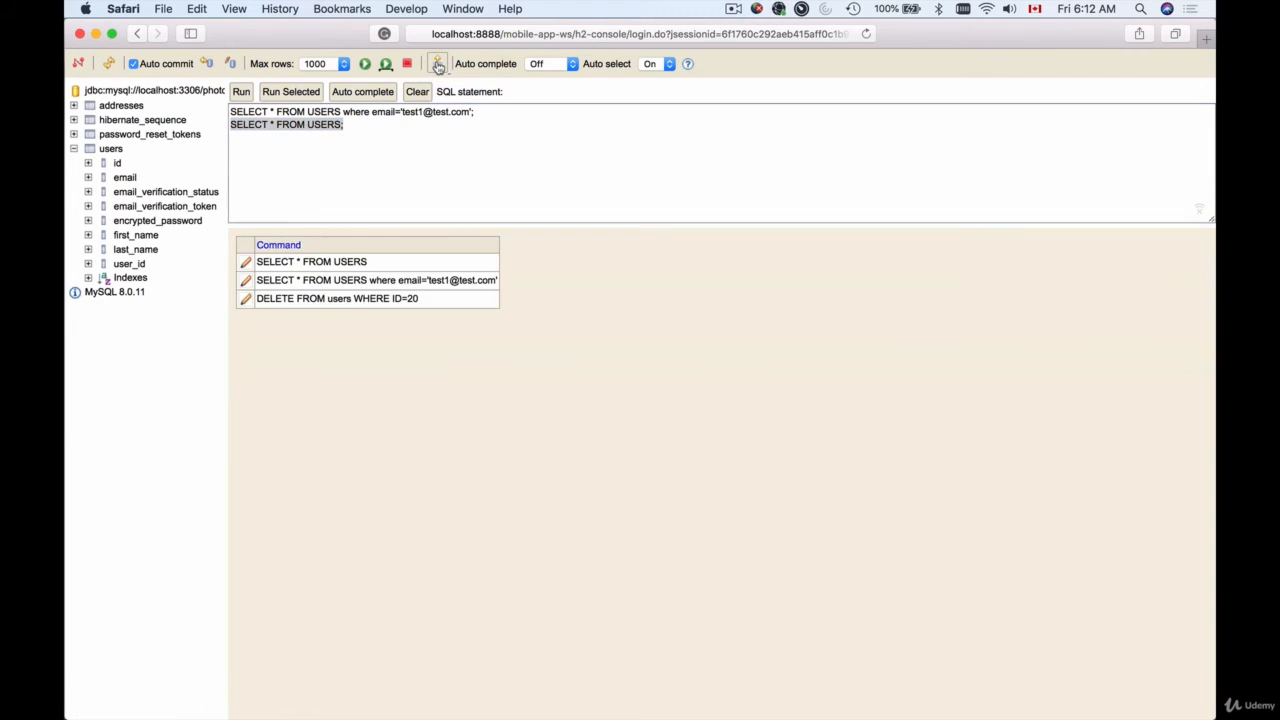
{"action": "left_click", "coordinate": [246, 300]}
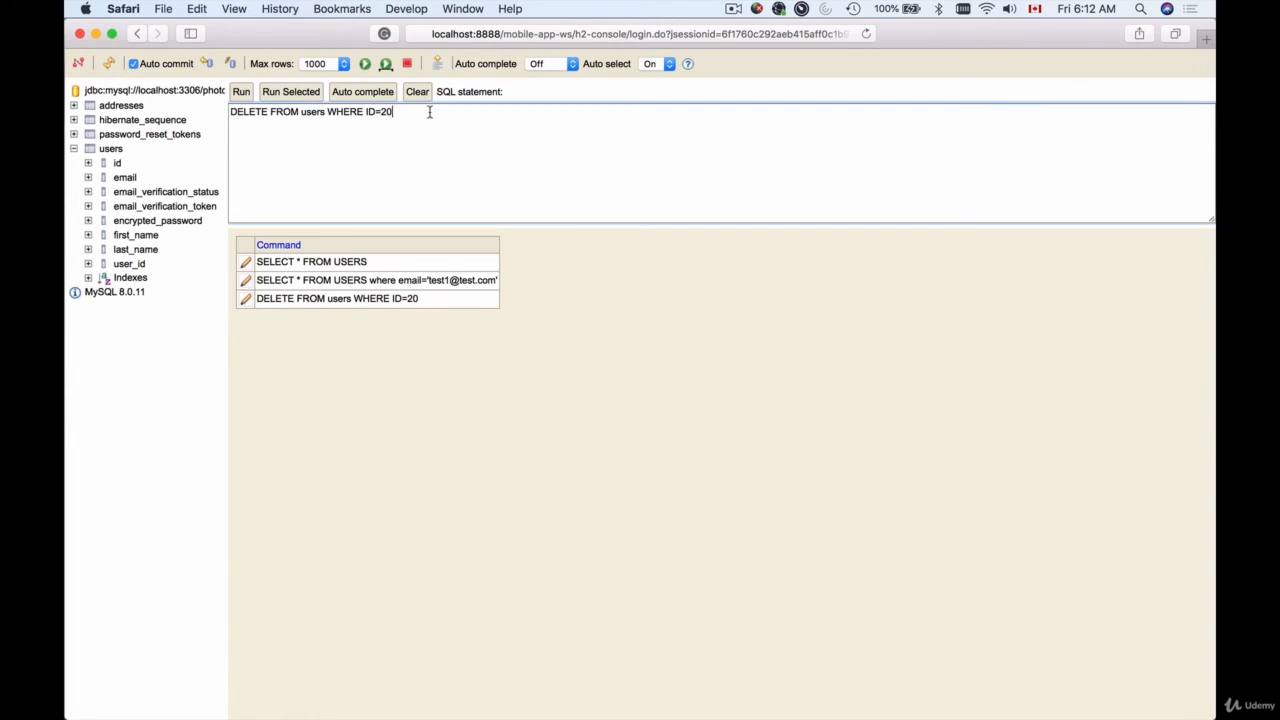
{"action": "left_click_drag", "start_coordinate": [428, 111], "coordinate": [230, 110]}
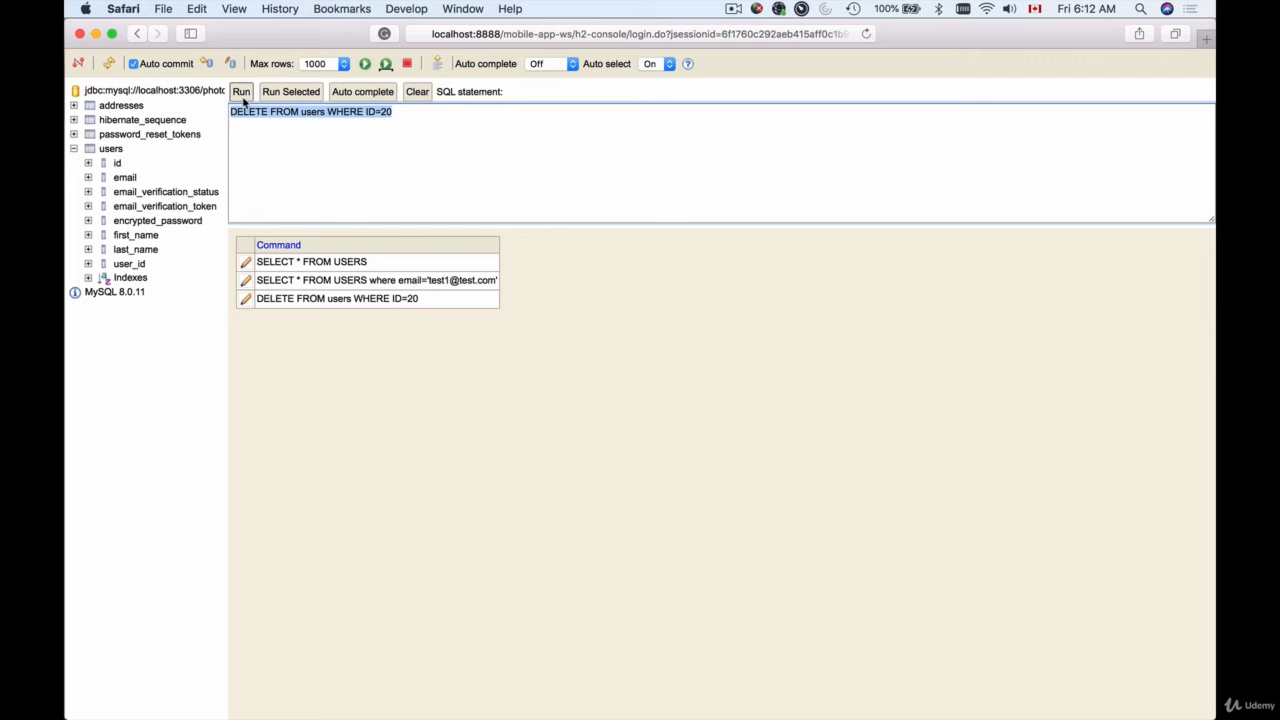
{"action": "left_click", "coordinate": [241, 91]}
{"action": "left_click", "coordinate": [362, 117]}
{"action": "key", "text": "super+a"}
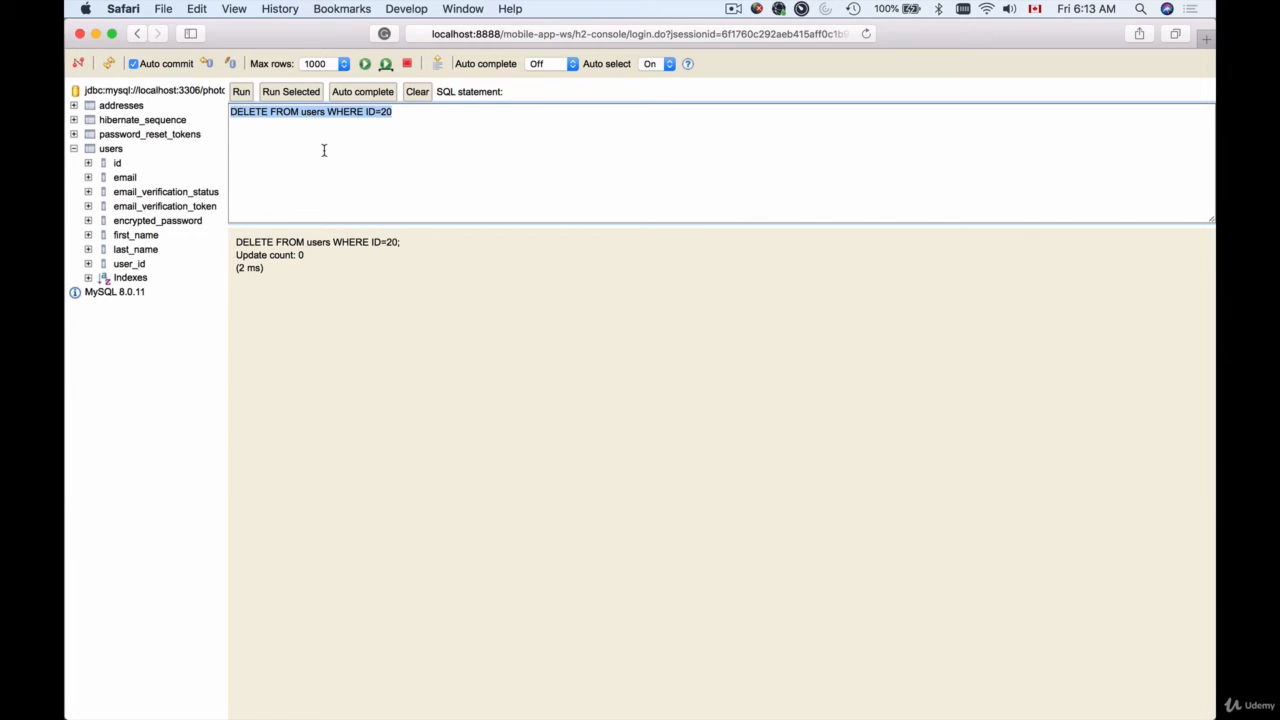
{"action": "left_click", "coordinate": [438, 64]}
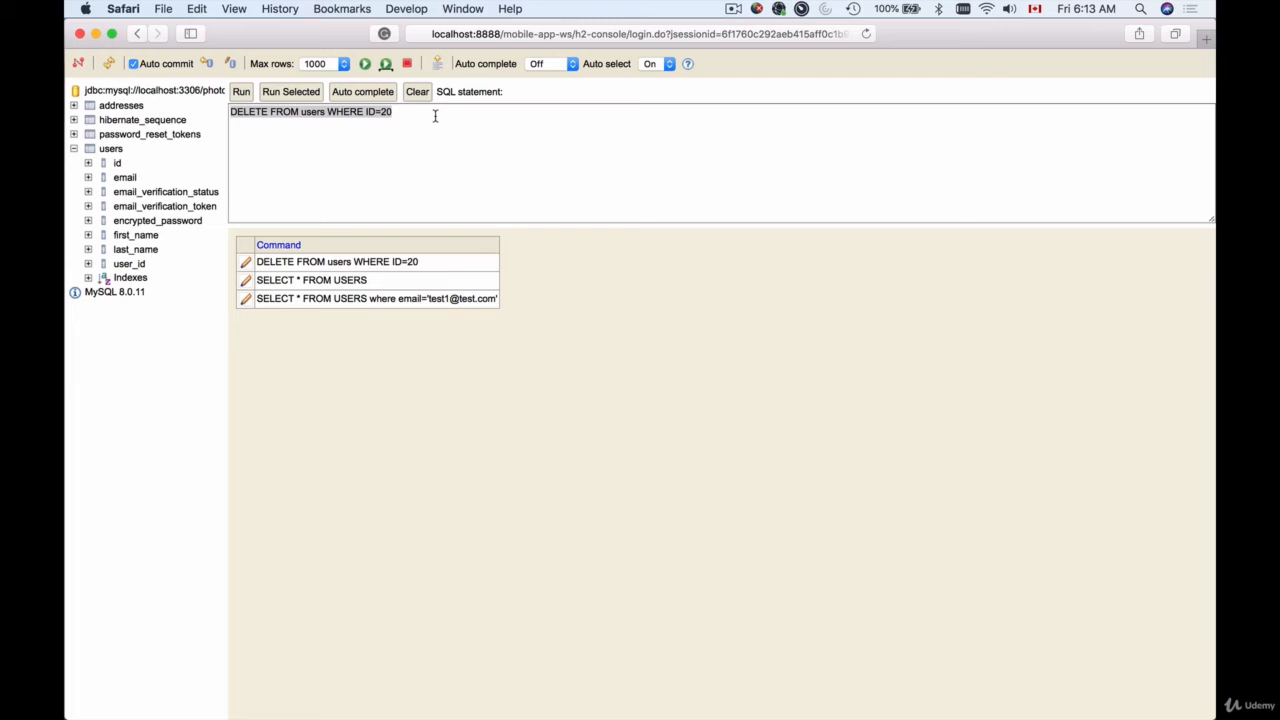
Reload SELECT * FROM USERS from past commands and run it
{"action": "left_click", "coordinate": [245, 281]}
{"action": "left_click", "coordinate": [241, 91]}
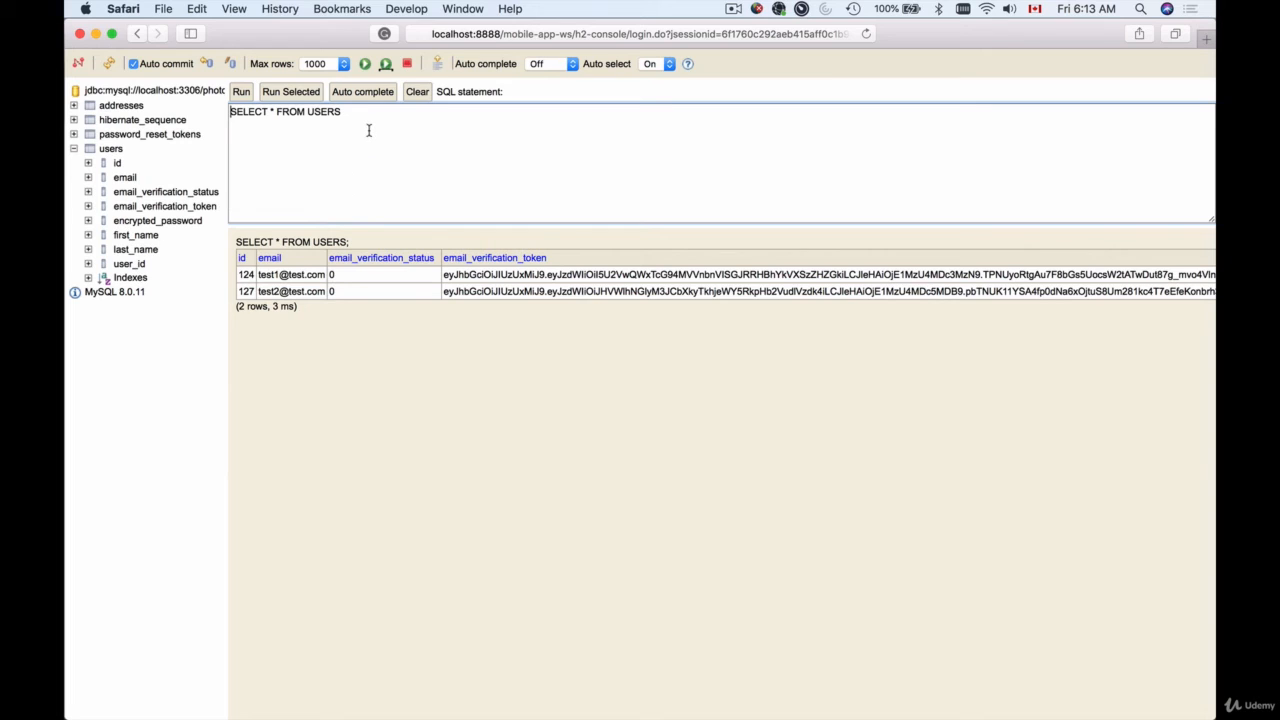
{"action": "left_click_drag", "start_coordinate": [343, 111], "coordinate": [205, 113]}
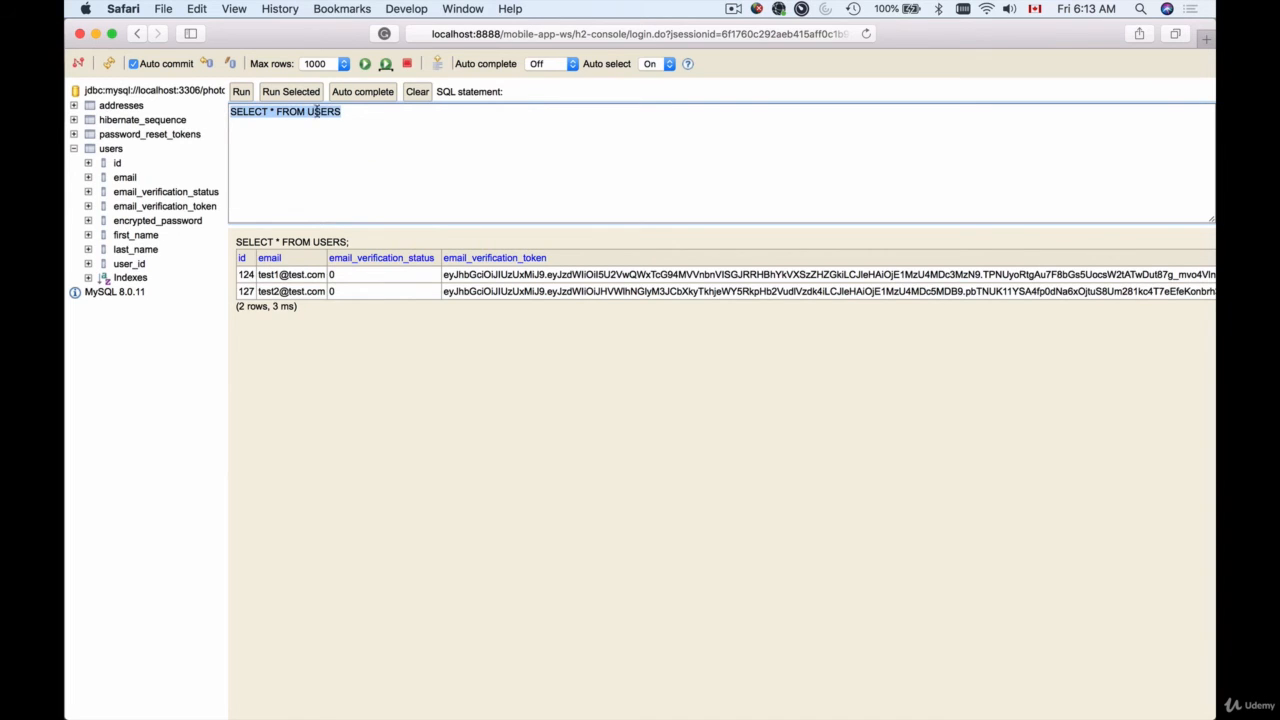
End the first query with a semicolon and add a second line: SELECT * FROM USERS where id=124;
{"action": "left_click", "coordinate": [354, 111]}
{"action": "type", "text": ";"}
{"action": "key", "text": "Return"}
{"action": "key", "text": "super+v"}
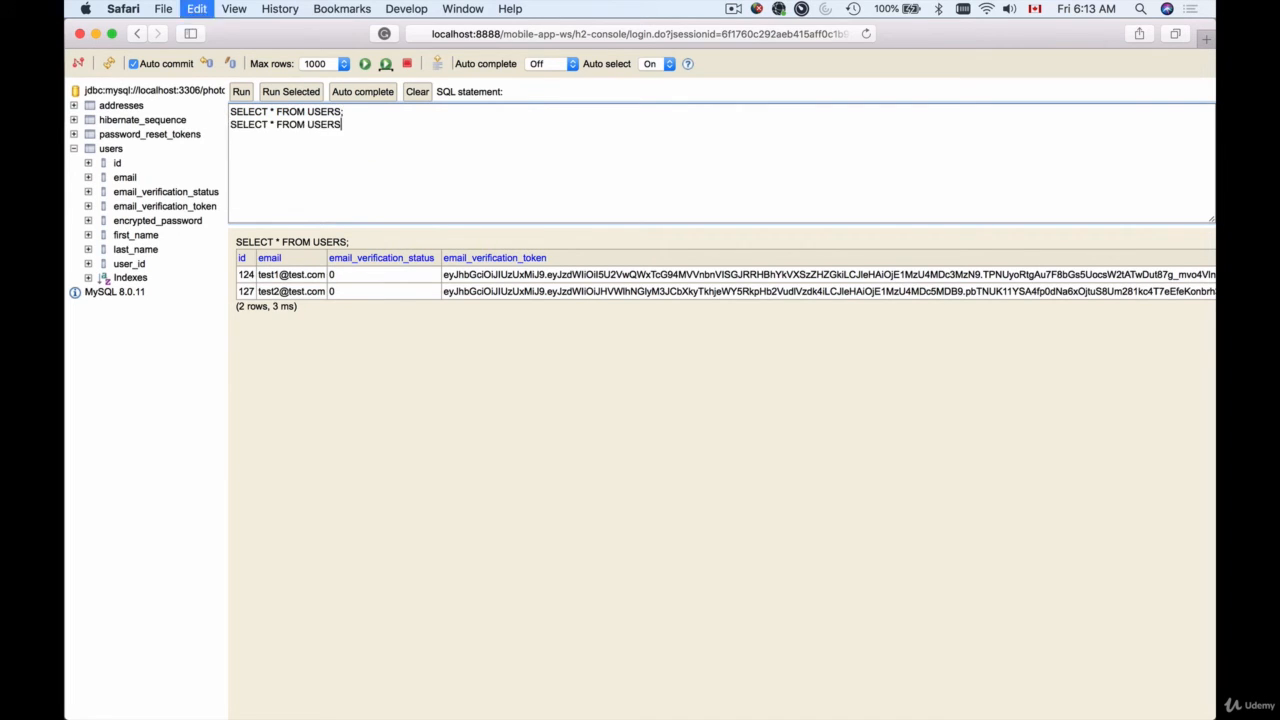
{"action": "type", "text": "wer"}
{"action": "key", "text": "BackSpace"}
{"action": "key", "text": "BackSpace"}
{"action": "key", "text": "BackSpace"}
{"action": "key", "text": "BackSpace"}
{"action": "type", "text": "where id=124;"}
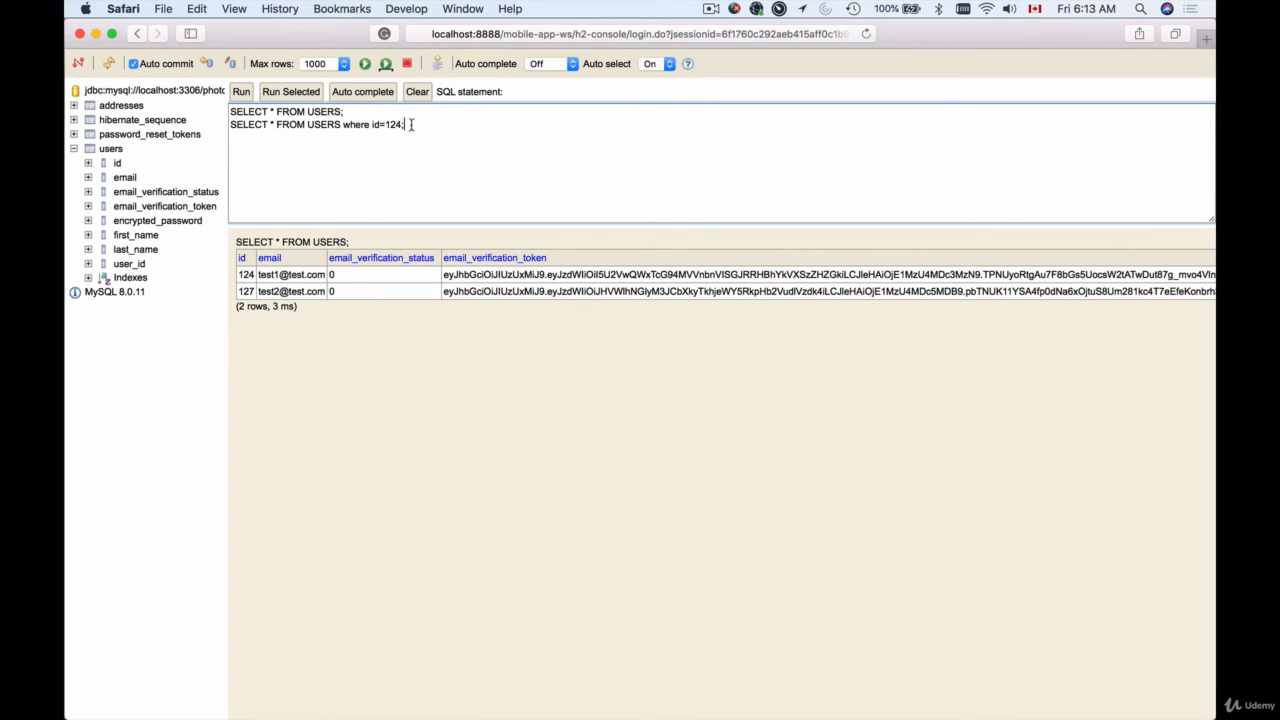
Run only SELECT * FROM USERS where id=124; to get user 124's single row
{"action": "left_click", "coordinate": [228, 127], "text": "shift"}
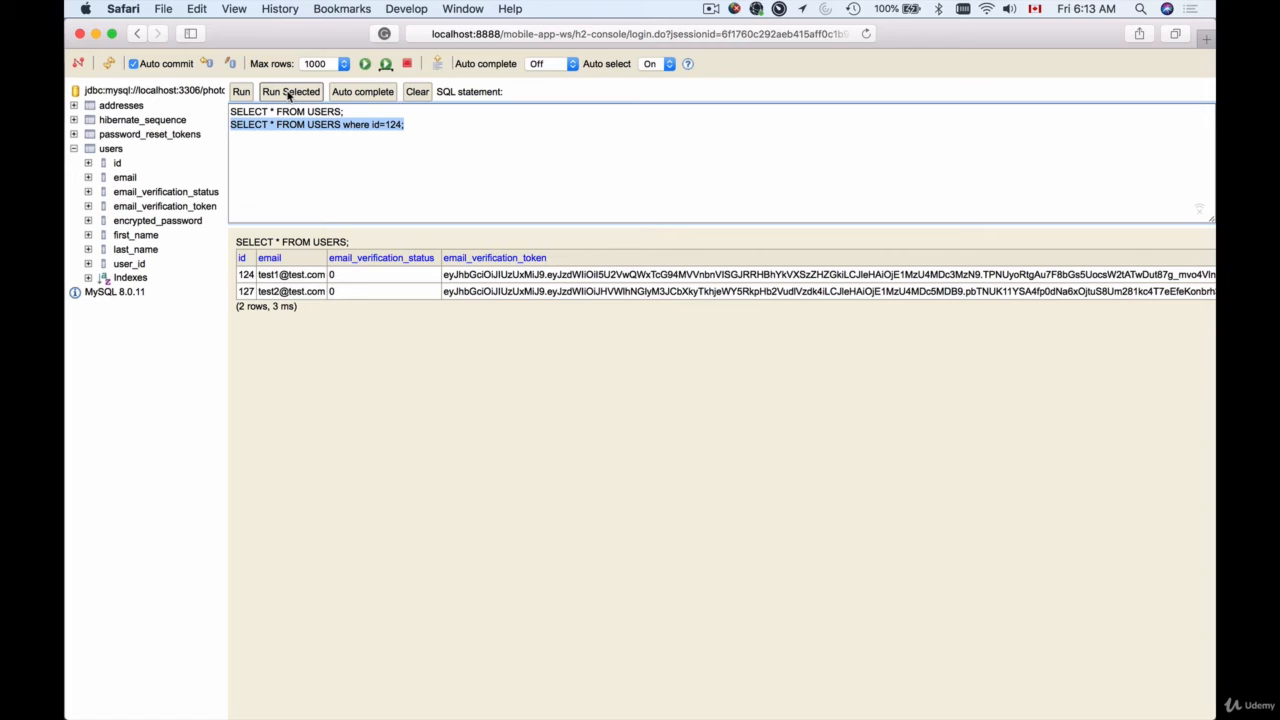
{"action": "left_click", "coordinate": [289, 92]}
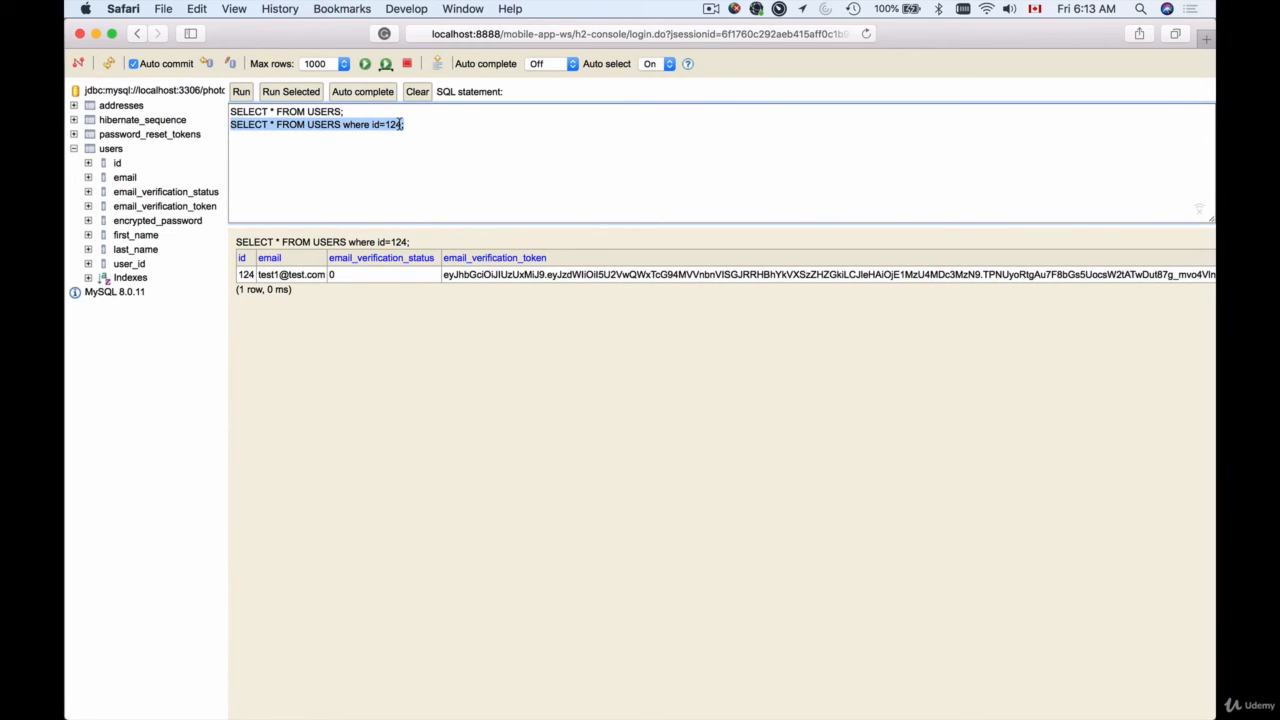
{"action": "left_click", "coordinate": [414, 127]}
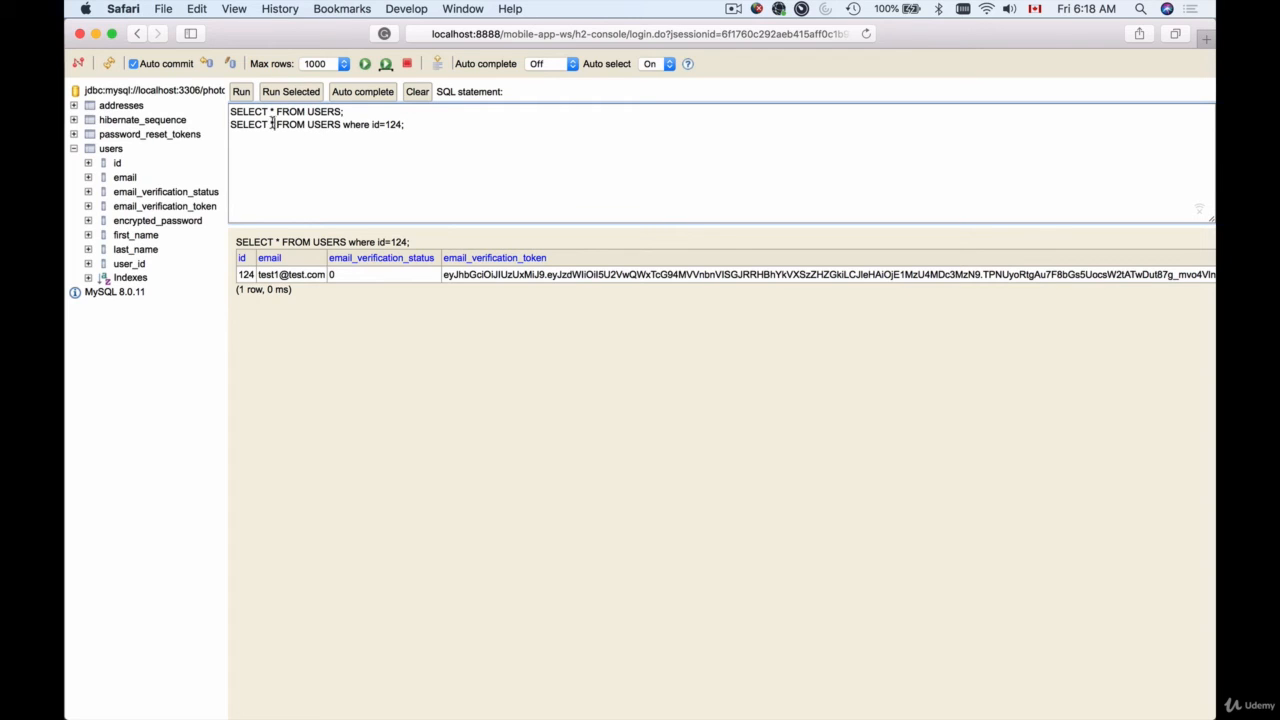
Replace * with email_verification_status, email_verification_token using auto-complete suggestions
{"action": "left_click", "coordinate": [273, 124]}
{"action": "key", "text": "BackSpace"}
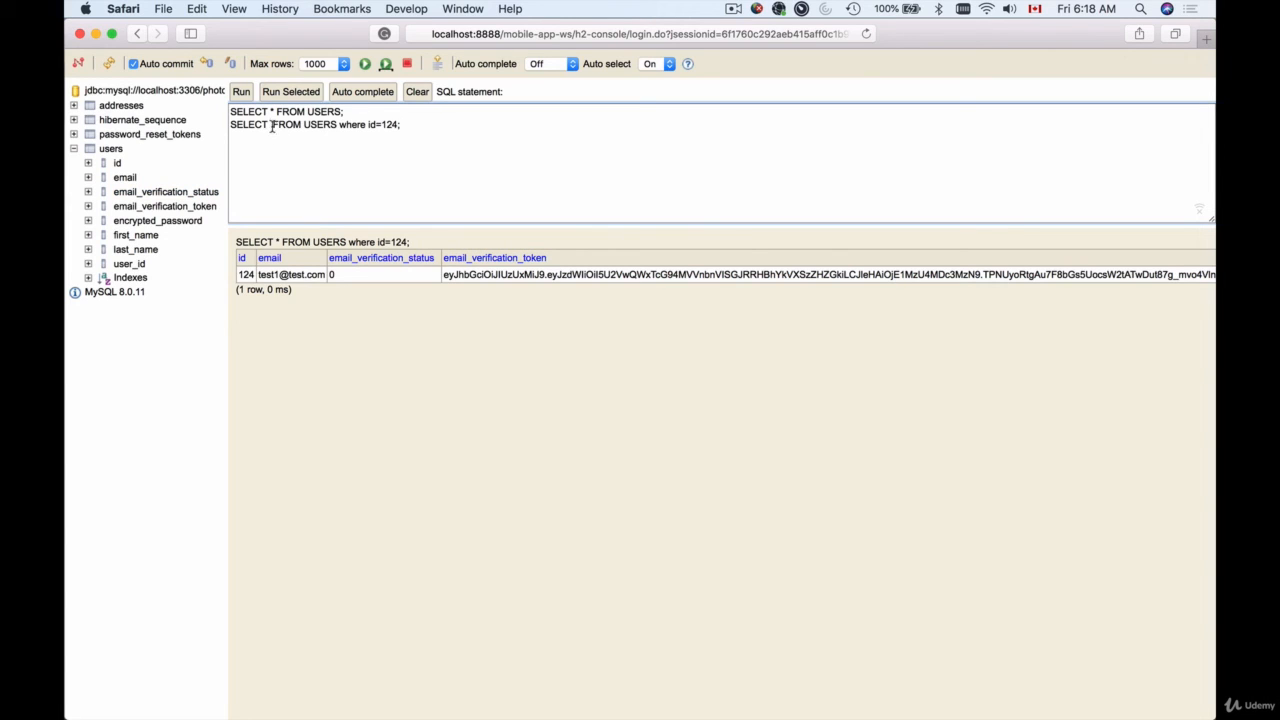
{"action": "type", "text": "email"}
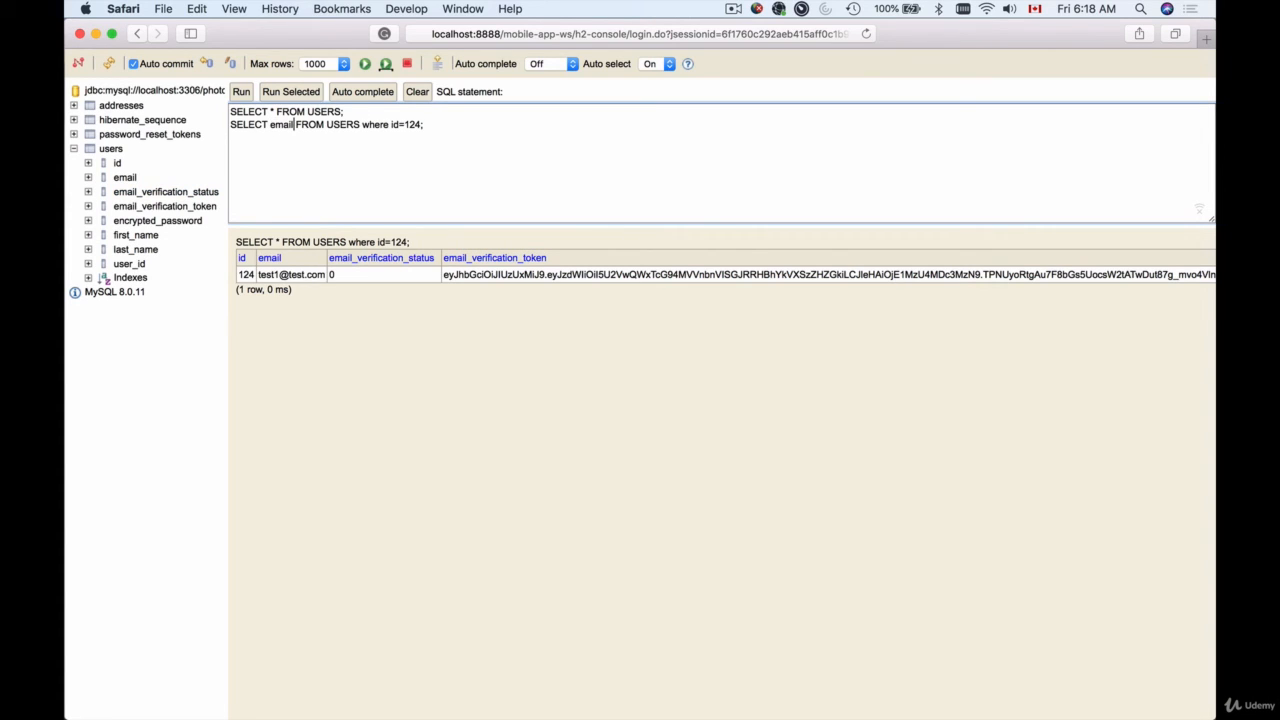
{"action": "type", "text": "_"}
{"action": "left_click", "coordinate": [357, 95]}
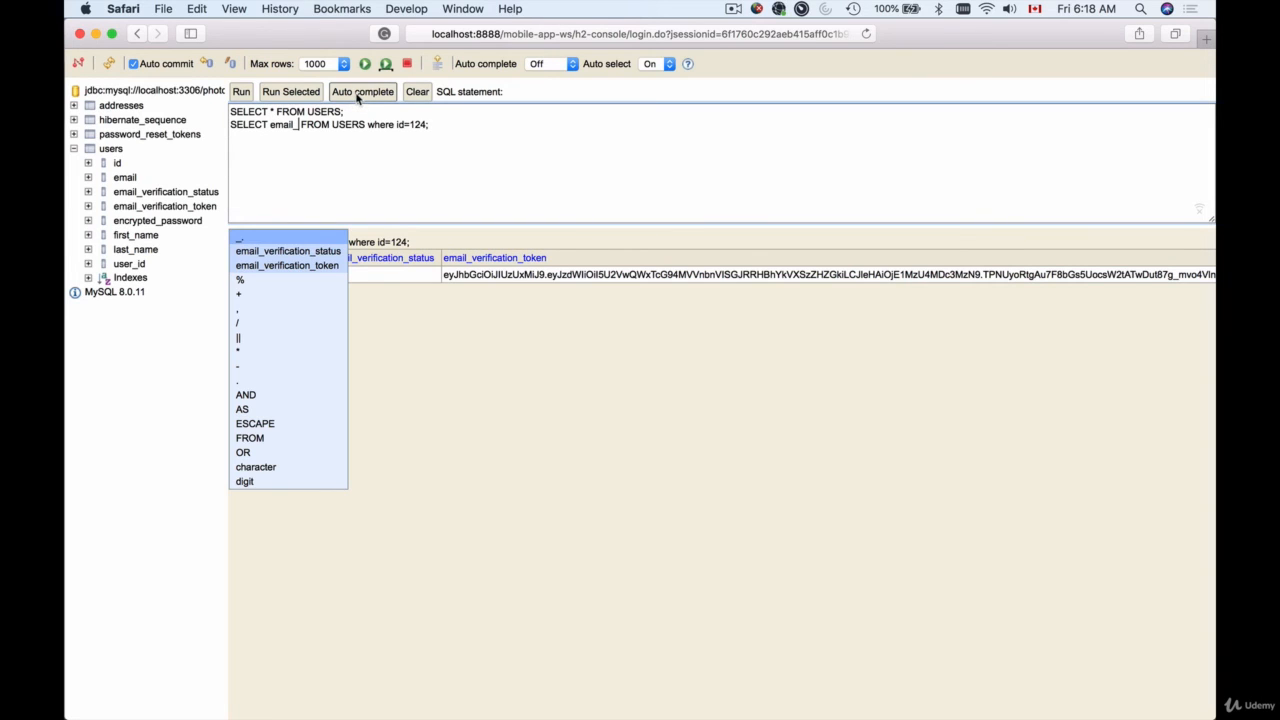
{"action": "left_click", "coordinate": [275, 256]}
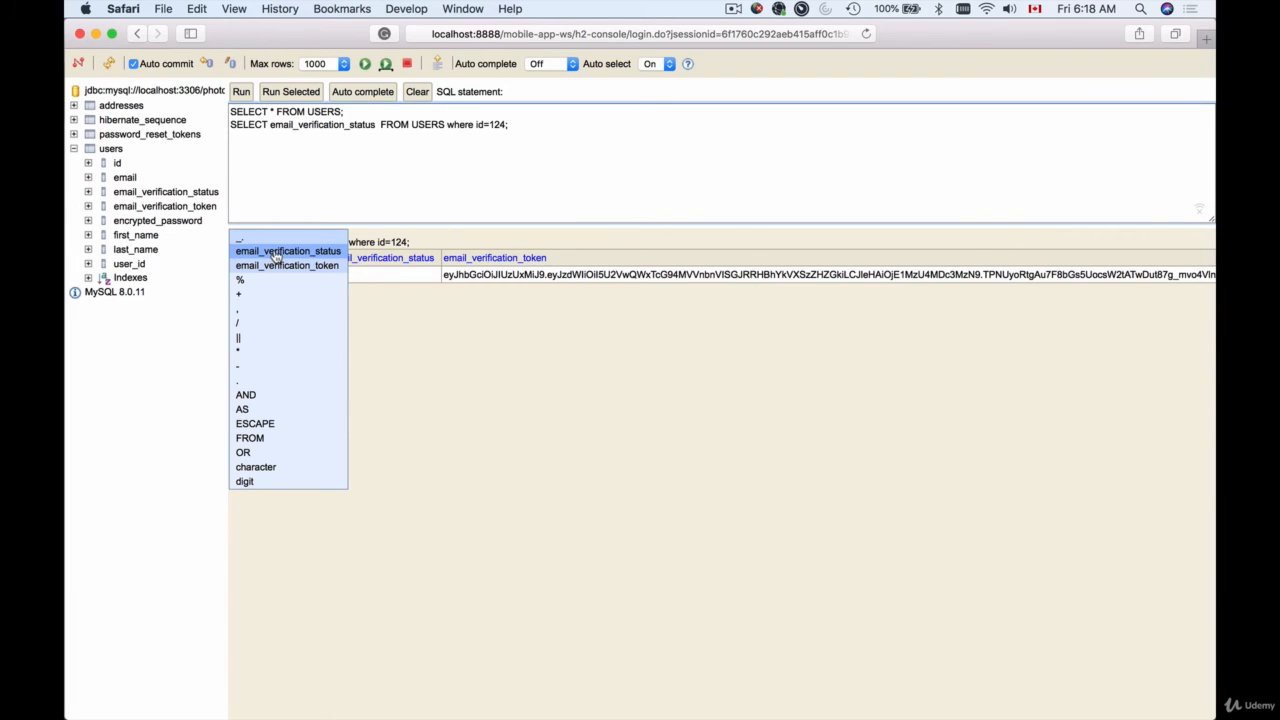
{"action": "key", "text": "BackSpace"}
{"action": "type", "text": ", "}
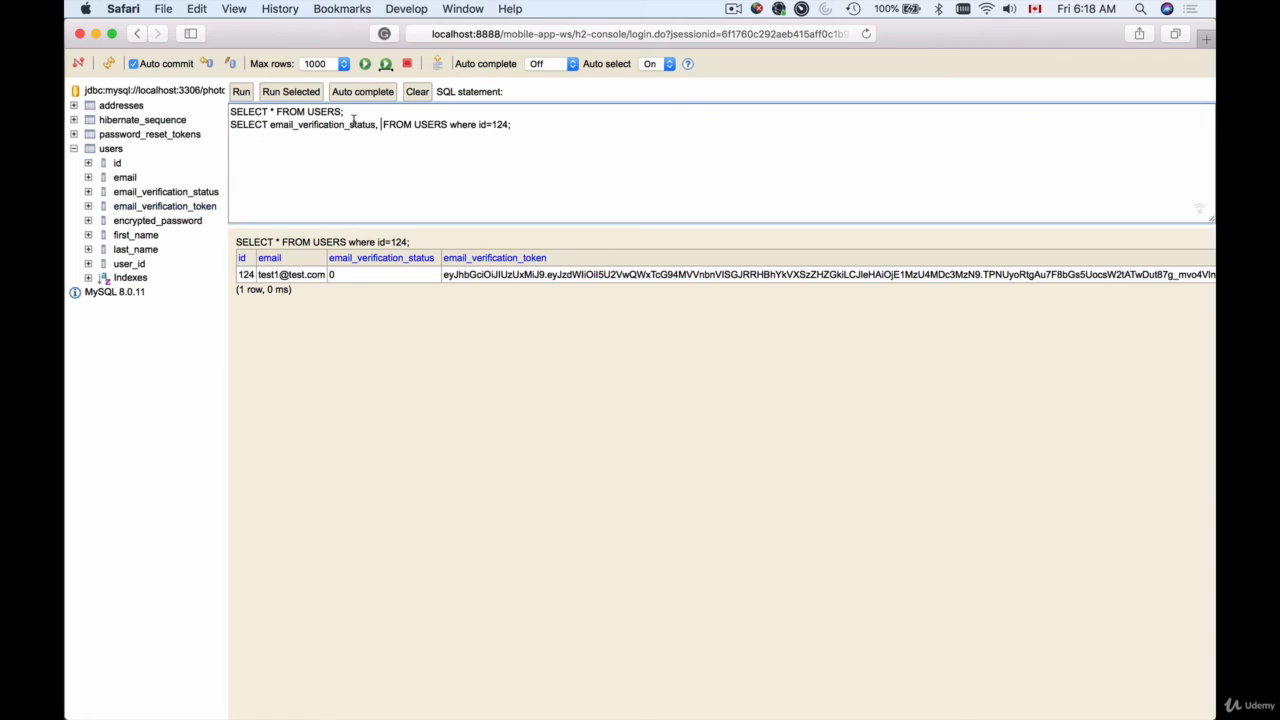
{"action": "type", "text": "email_v"}
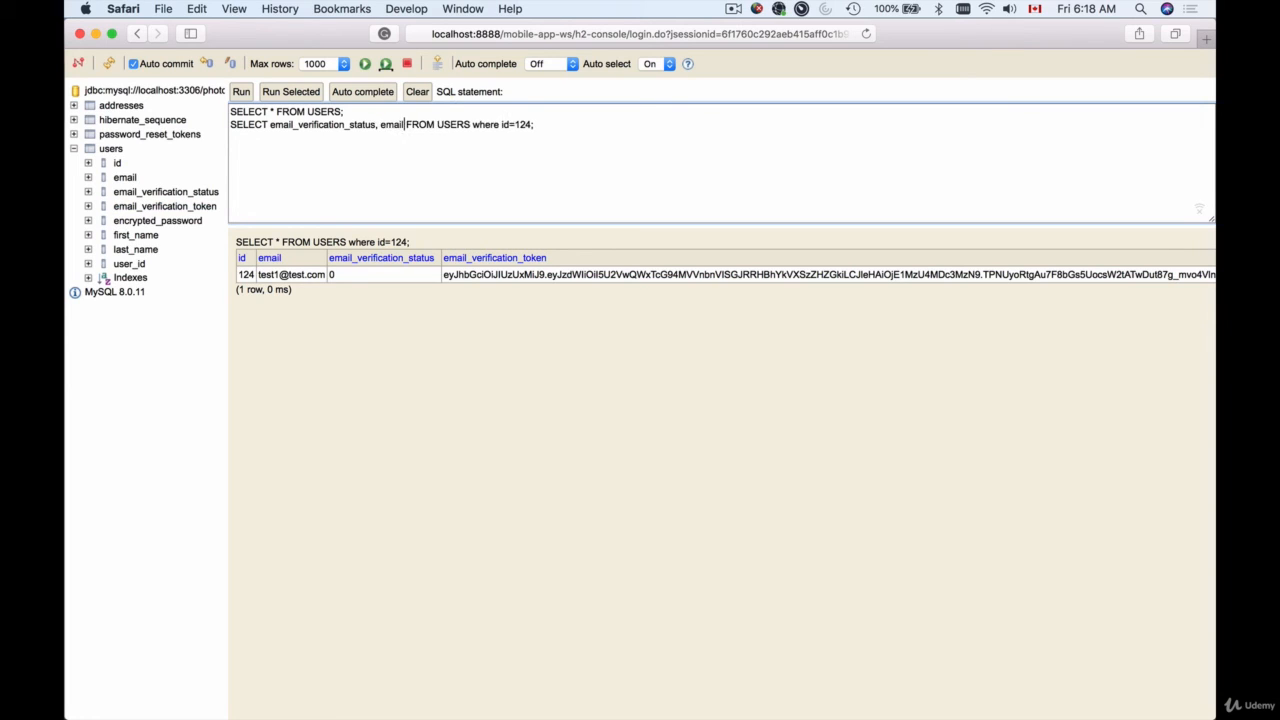
{"action": "type", "text": "e"}
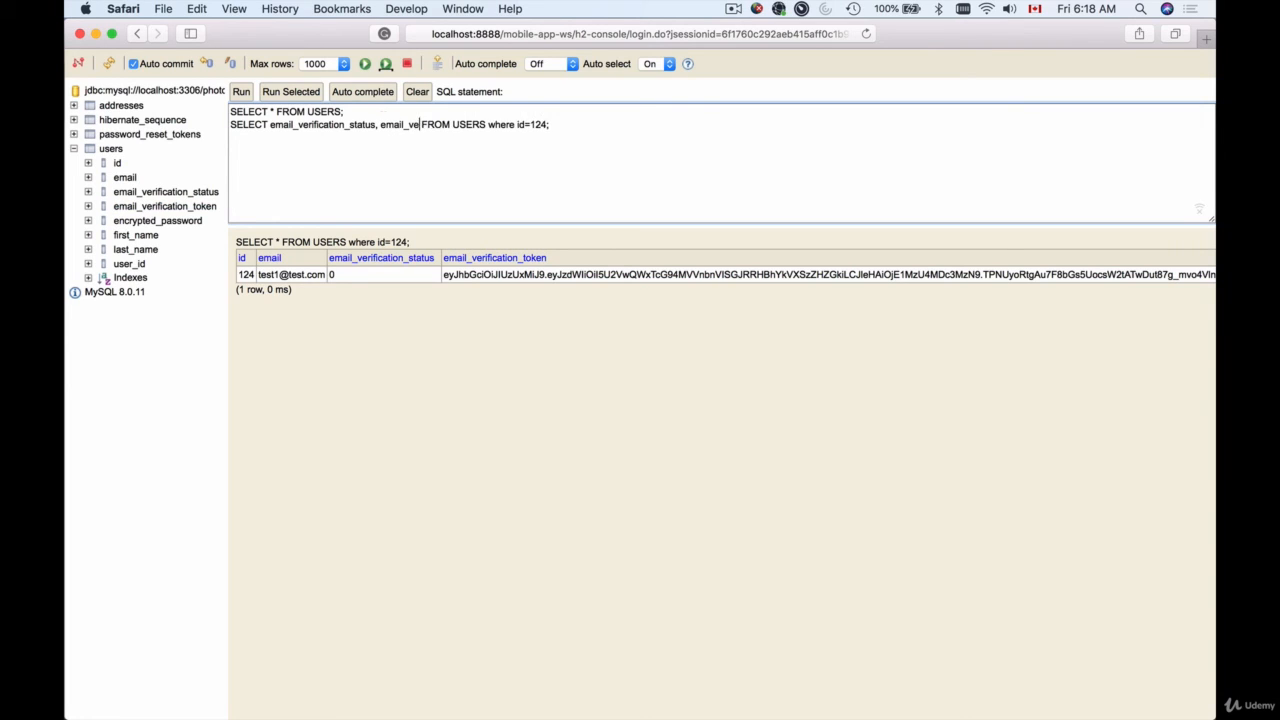
{"action": "left_click", "coordinate": [367, 96]}
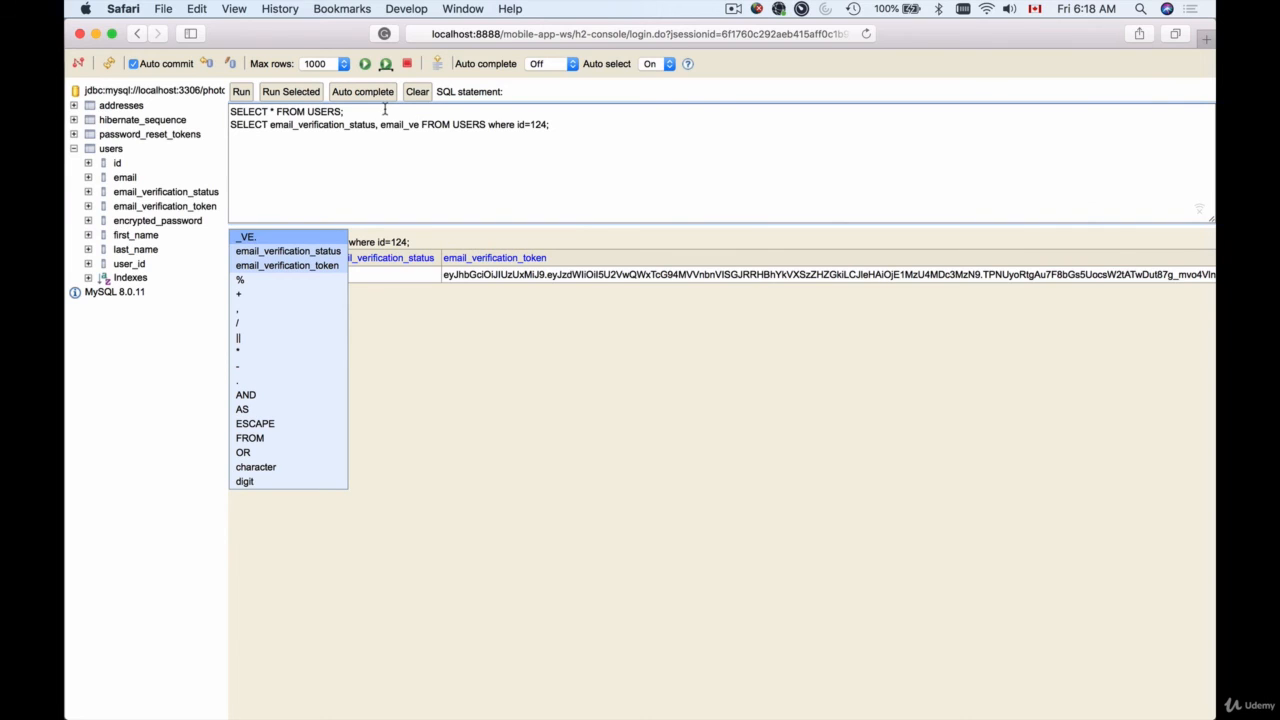
{"action": "left_click", "coordinate": [299, 273]}
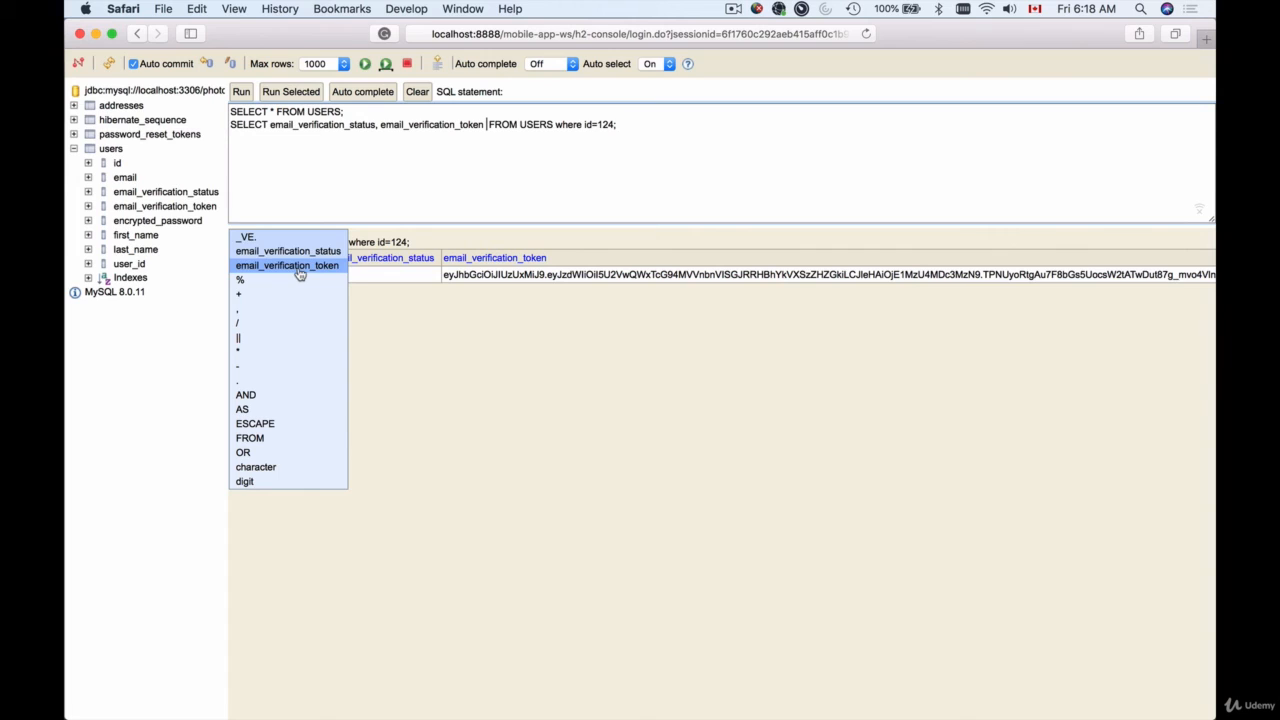
Remove the extra space before FROM and delete the 'where id=124;' condition
{"action": "left_click", "coordinate": [488, 124]}
{"action": "key", "text": "BackSpace"}
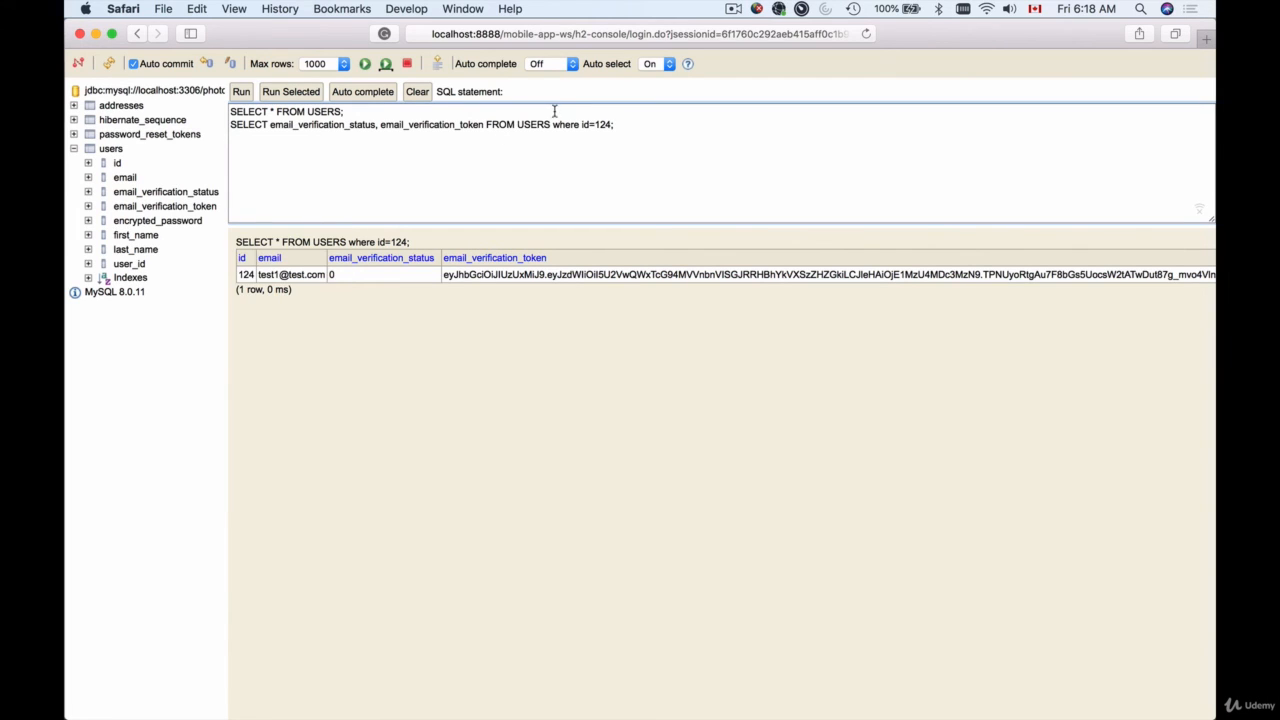
{"action": "left_click_drag", "start_coordinate": [551, 124], "coordinate": [613, 124]}
{"action": "key", "text": "BackSpace"}
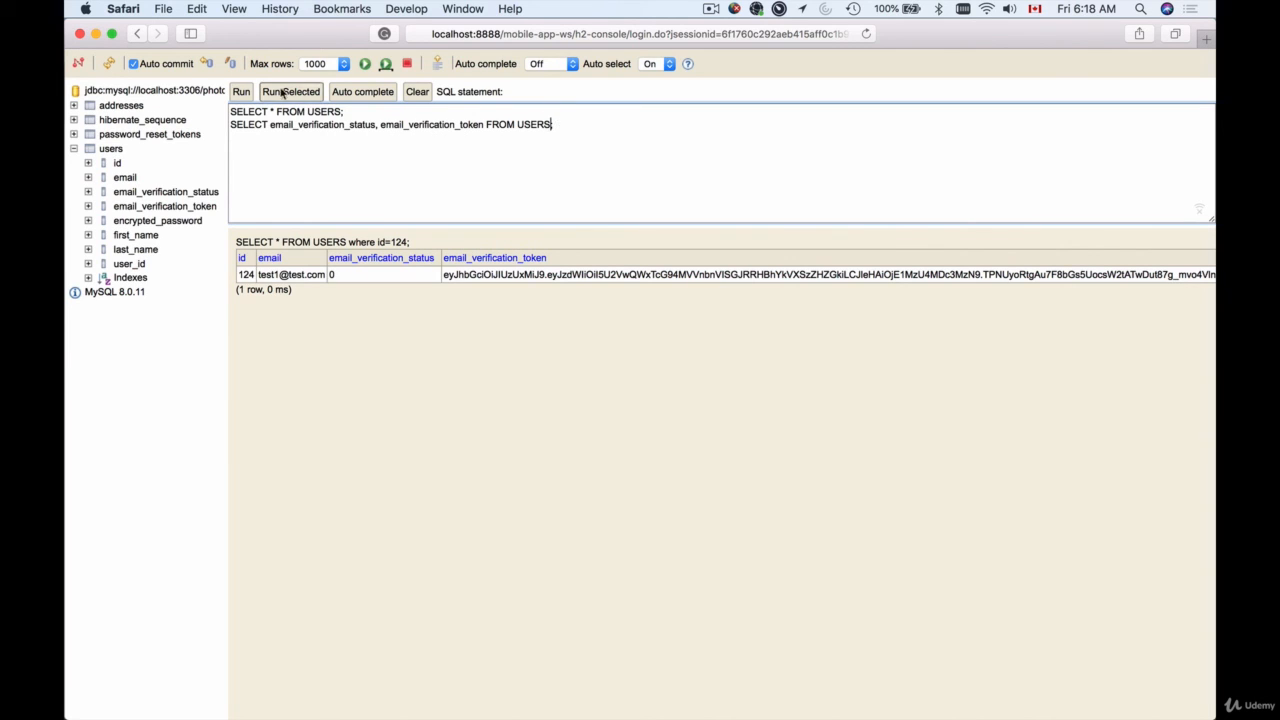
Run the email_verification_status, email_verification_token query and scroll the results to view both users' tokens
{"action": "left_click_drag", "start_coordinate": [557, 128], "coordinate": [207, 123]}
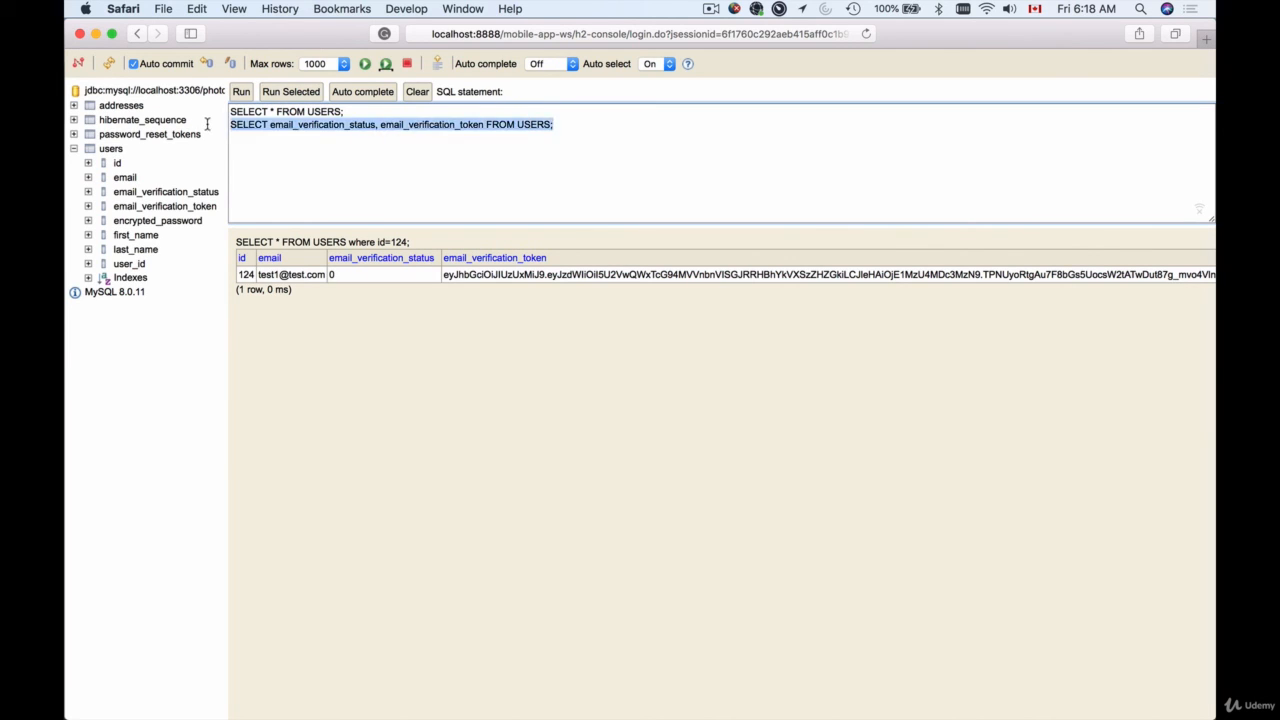
{"action": "left_click", "coordinate": [287, 94]}
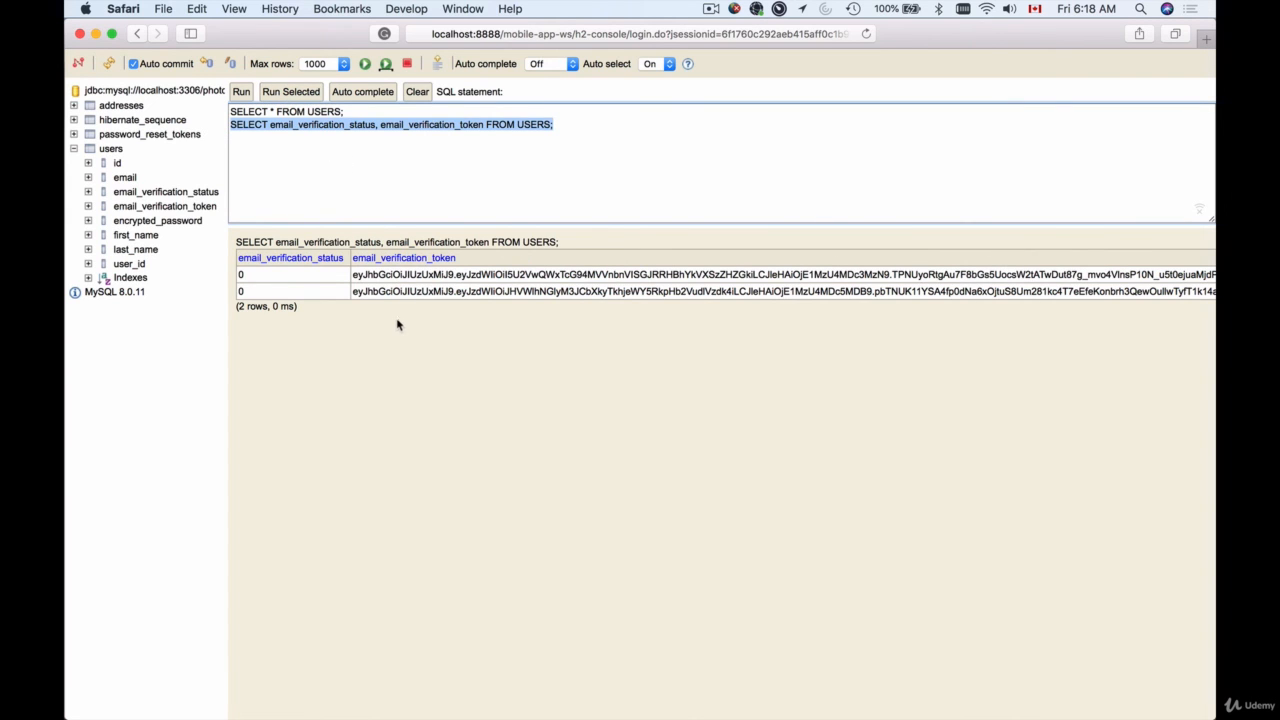
{"action": "scroll", "coordinate": [460, 336], "scroll_direction": "right", "scroll_amount": 2}
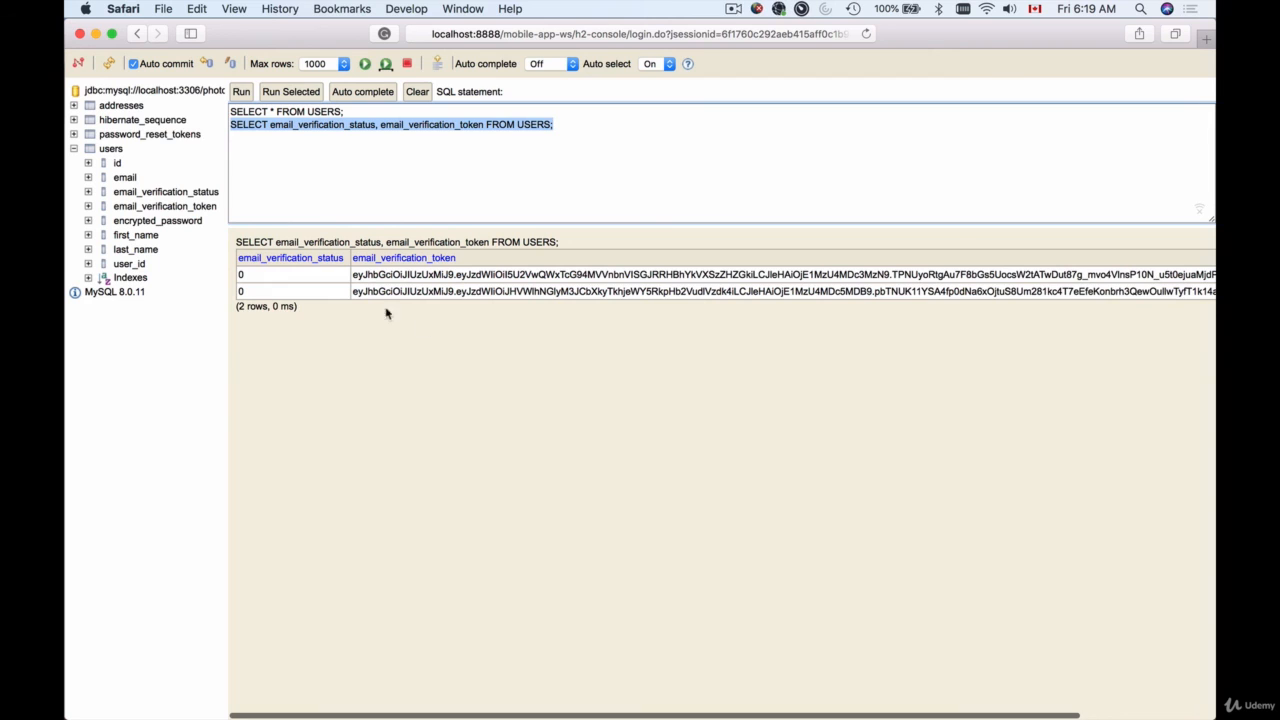
{"action": "scroll", "coordinate": [420, 337], "scroll_direction": "right", "scroll_amount": 5}
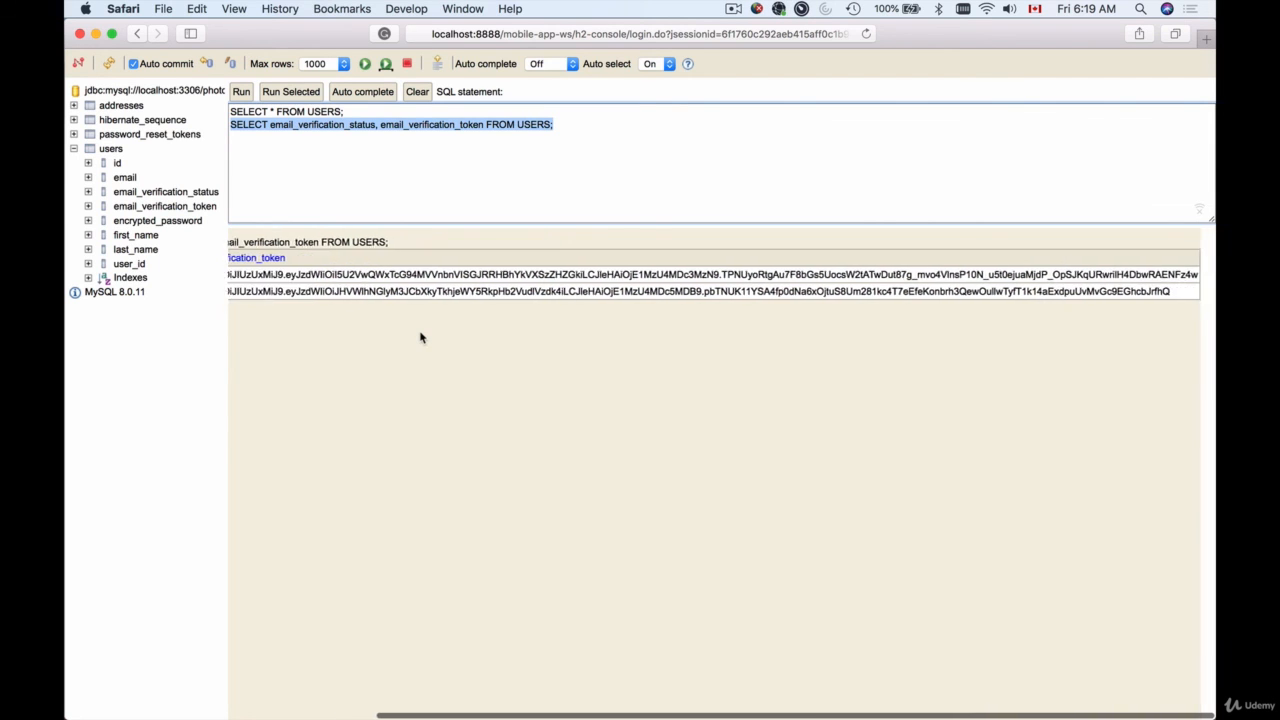
{"action": "scroll", "coordinate": [420, 337], "scroll_direction": "left", "scroll_amount": 5}
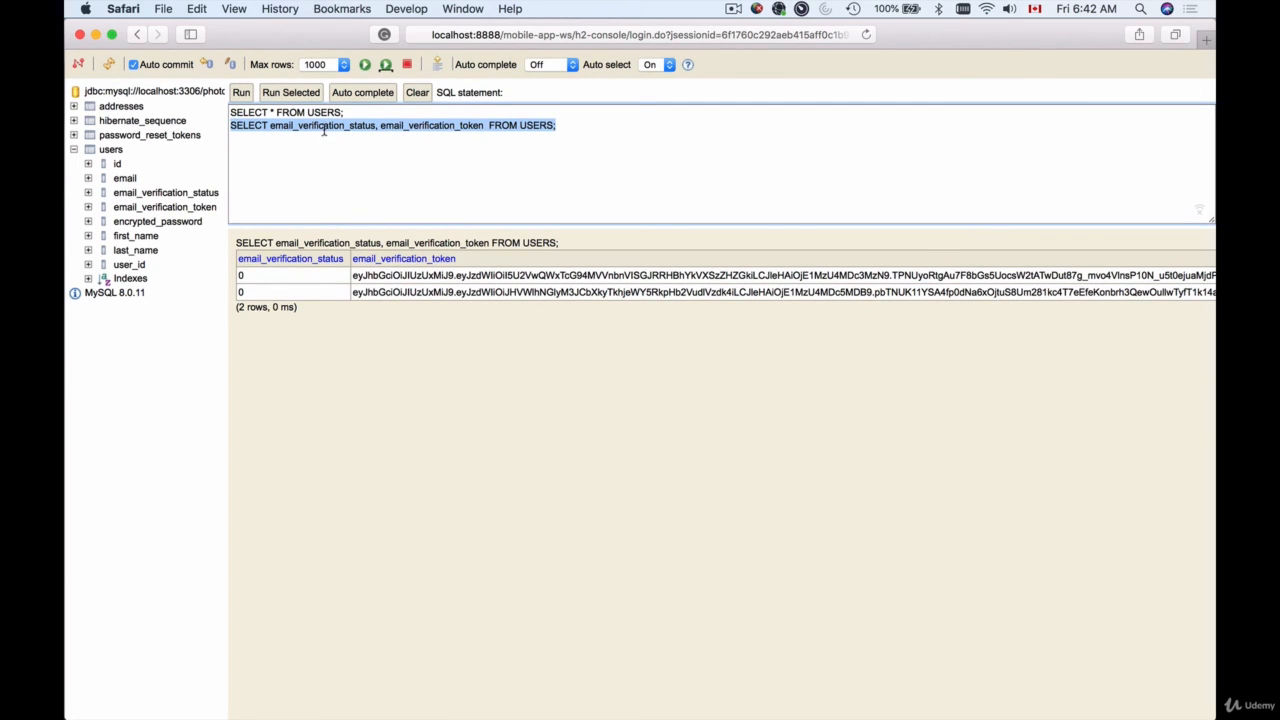
{"action": "double_click", "coordinate": [323, 128]}
{"action": "key", "text": "BackSpace"}
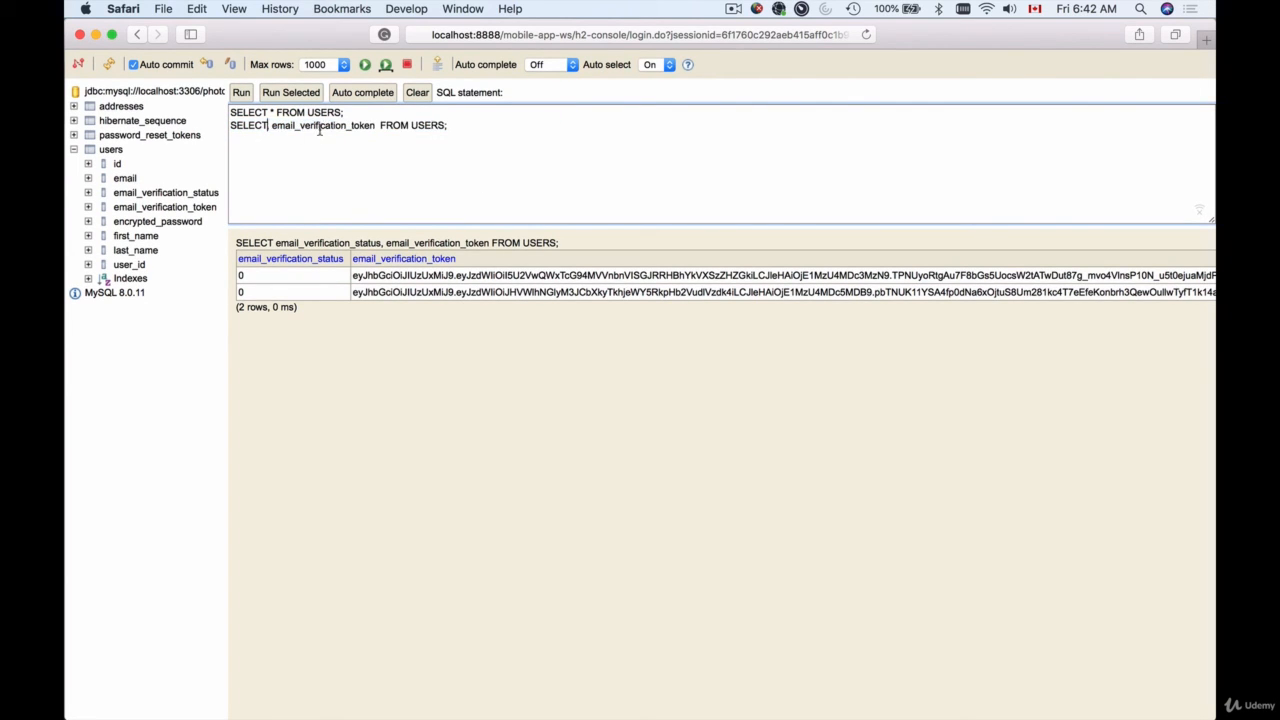
{"action": "left_click", "coordinate": [166, 192]}
{"action": "left_click", "coordinate": [266, 128]}
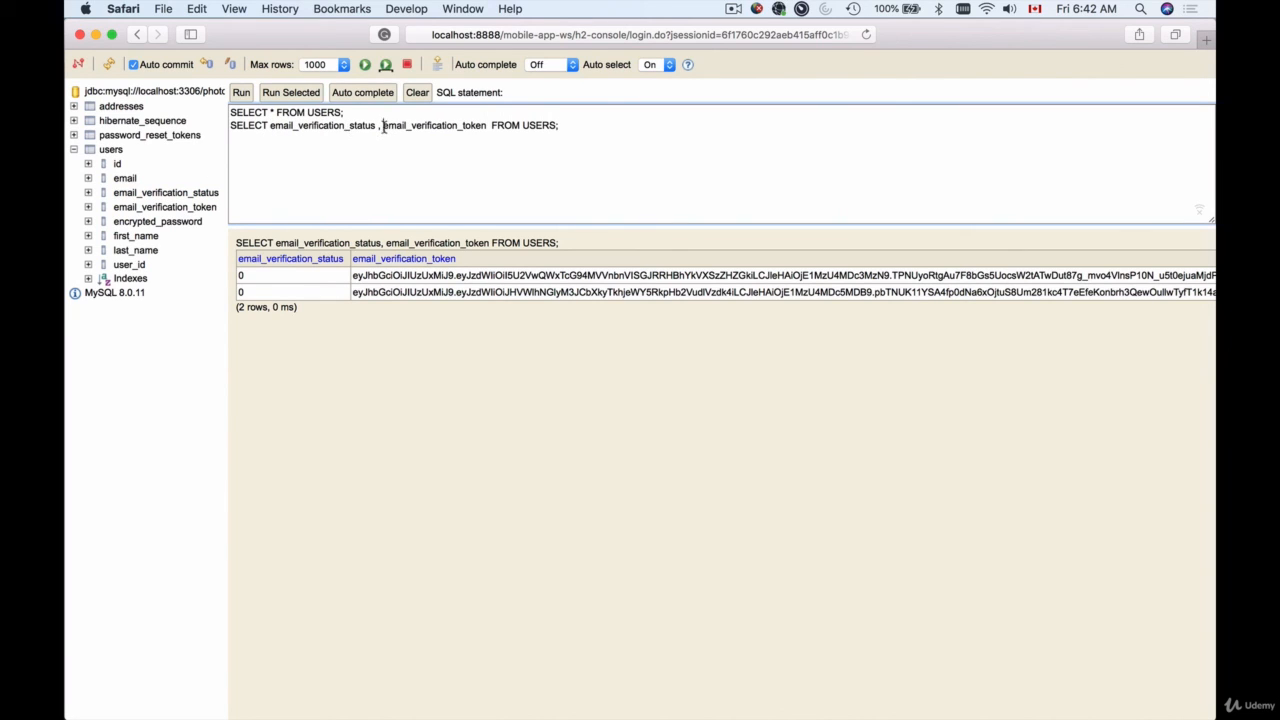
{"action": "left_click_drag", "start_coordinate": [383, 127], "coordinate": [486, 126]}
{"action": "key", "text": "BackSpace"}
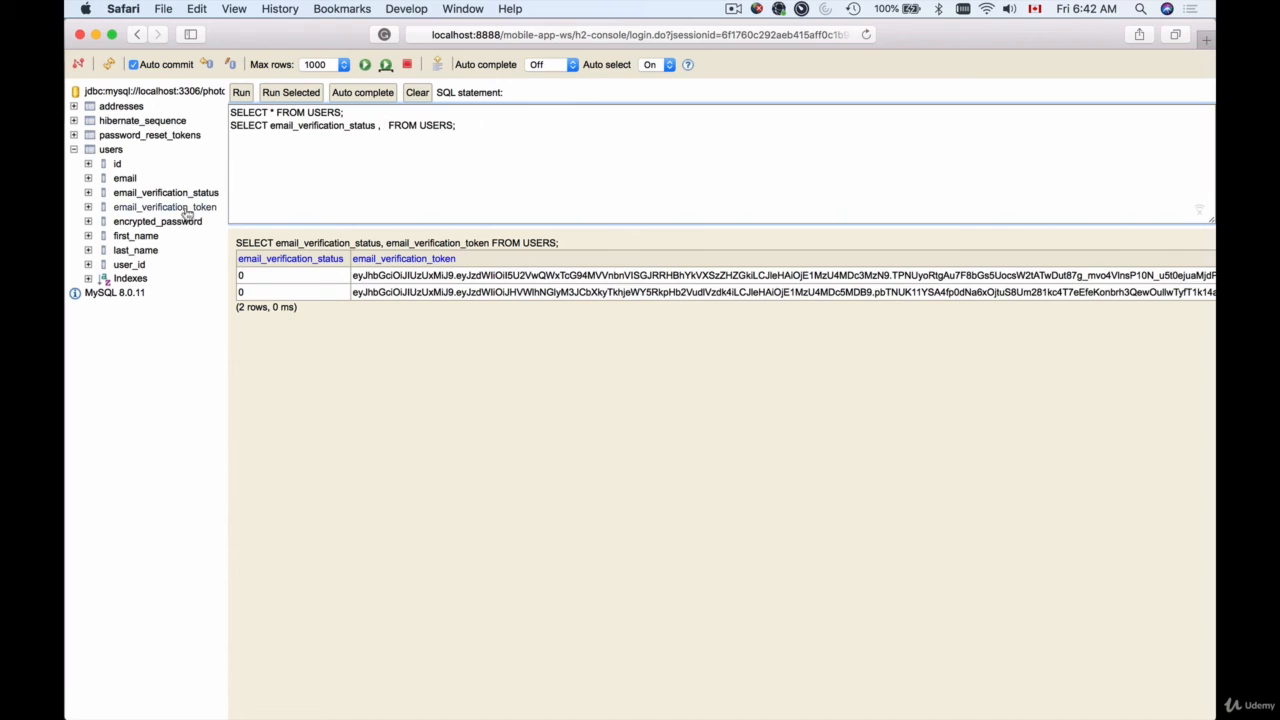
{"action": "left_click", "coordinate": [149, 208]}
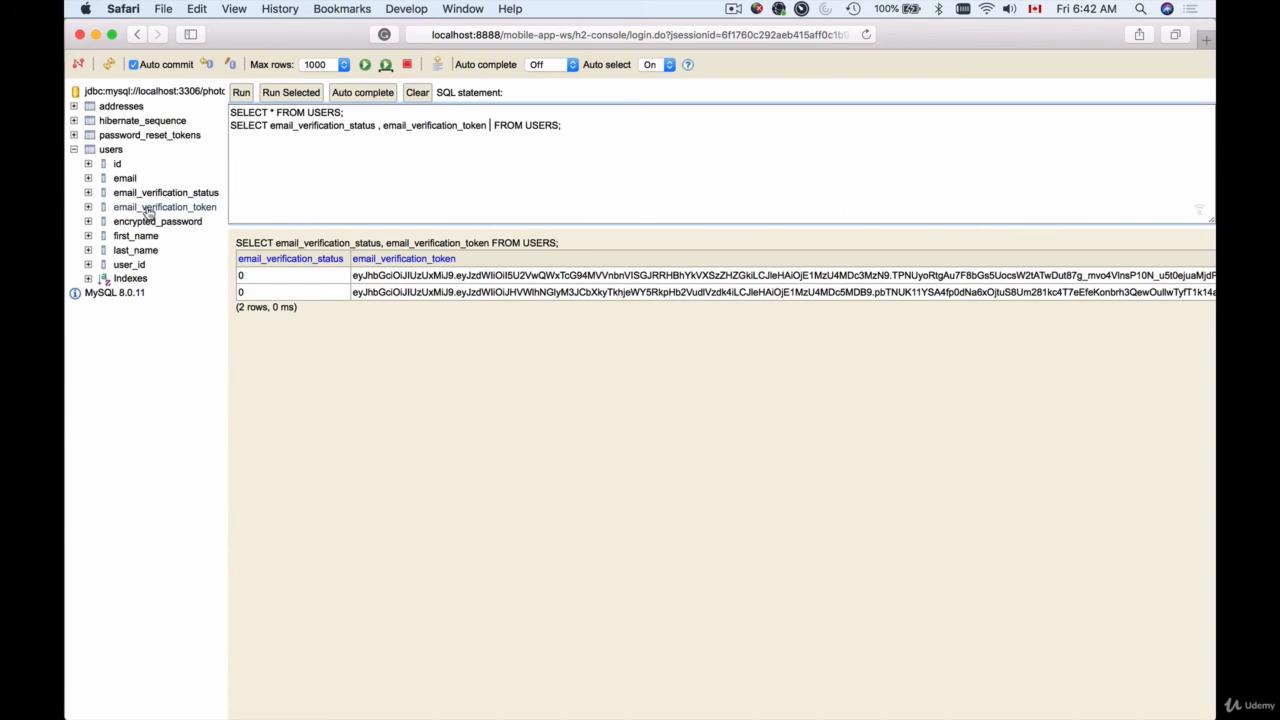
{"action": "key", "text": "BackSpace"}
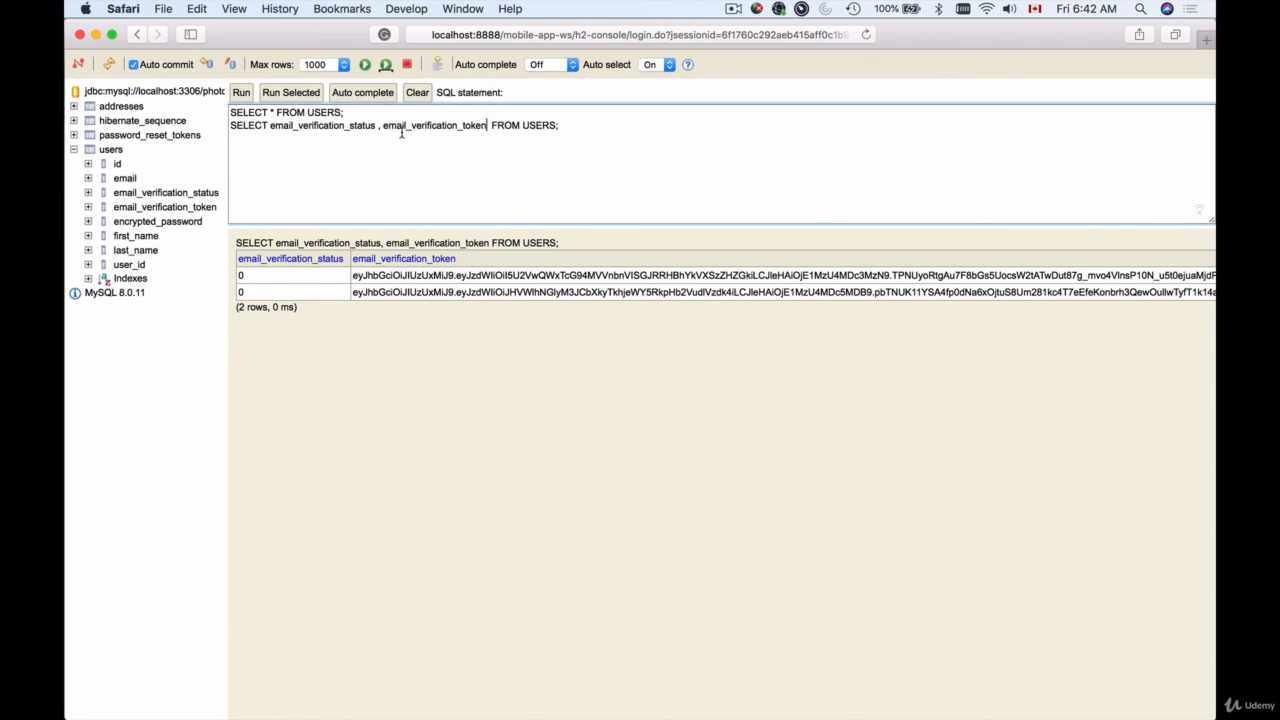
{"action": "left_click", "coordinate": [490, 125]}
{"action": "key", "text": "BackSpace"}
{"action": "left_click_drag", "start_coordinate": [566, 125], "coordinate": [215, 125]}
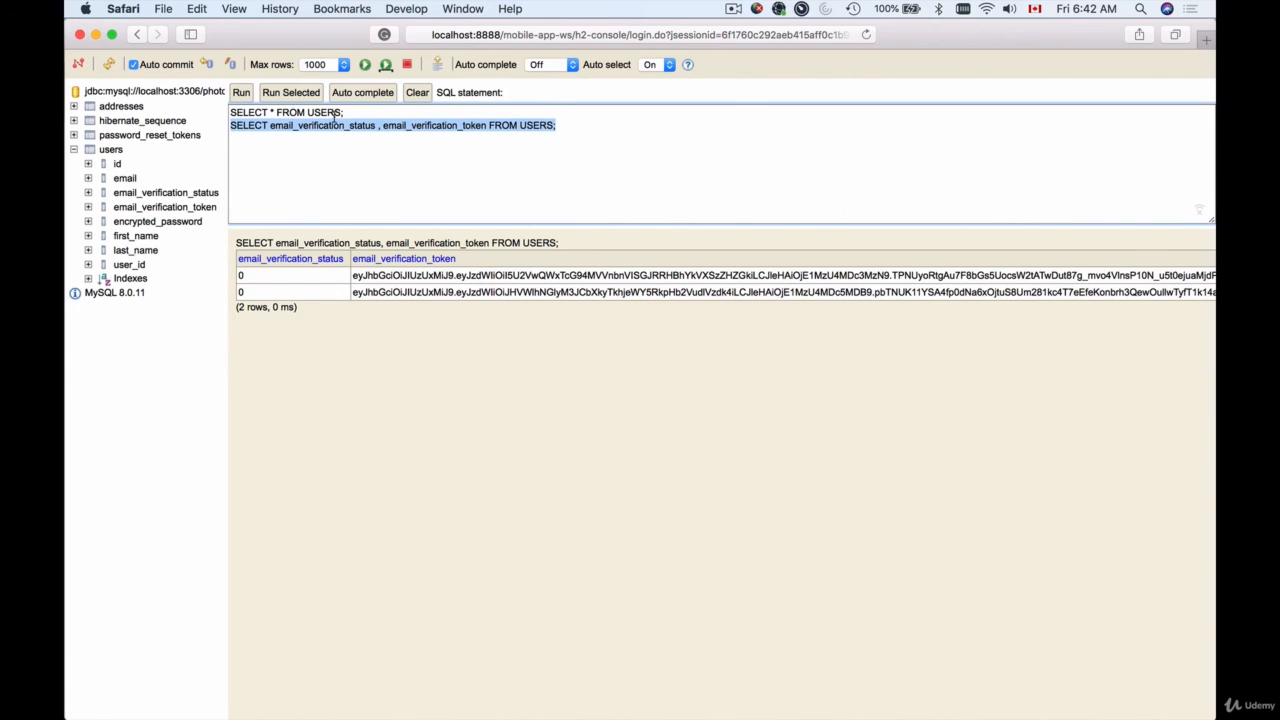